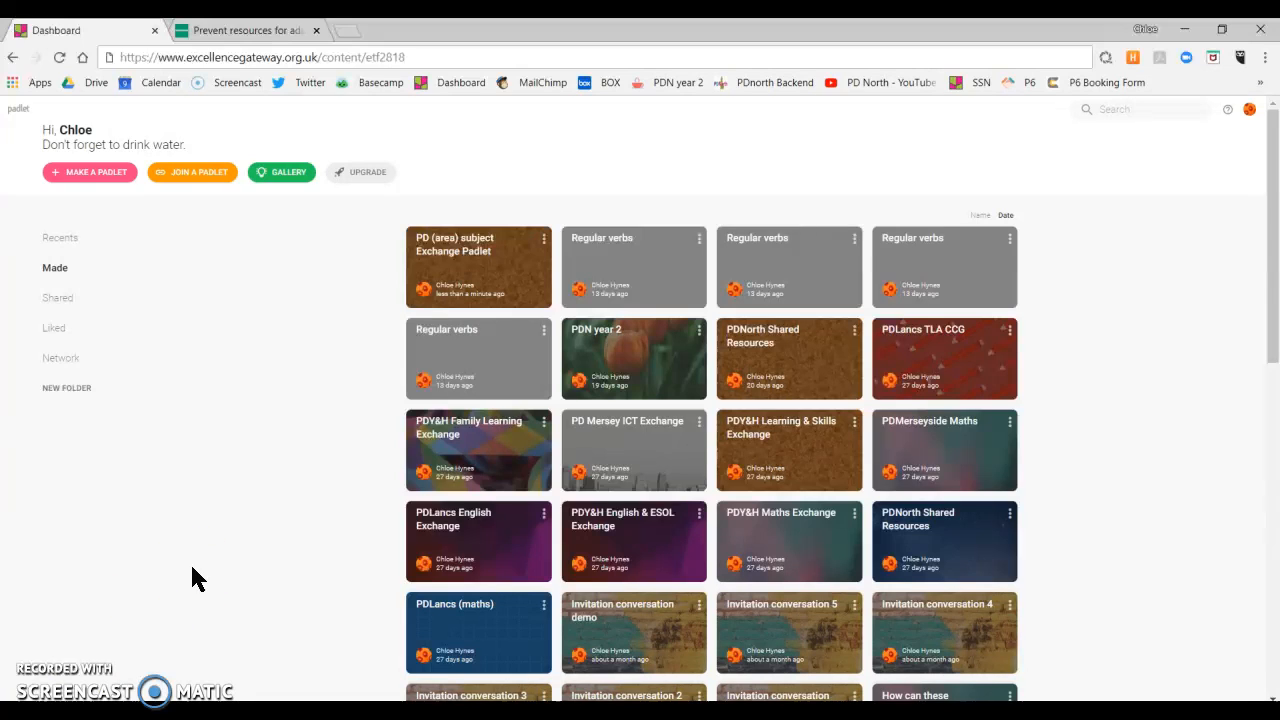
- Open the PDNorth Shared Resources padlet and go to the PDLancs (maths) board linked in its Maths column
left_click(822, 366)
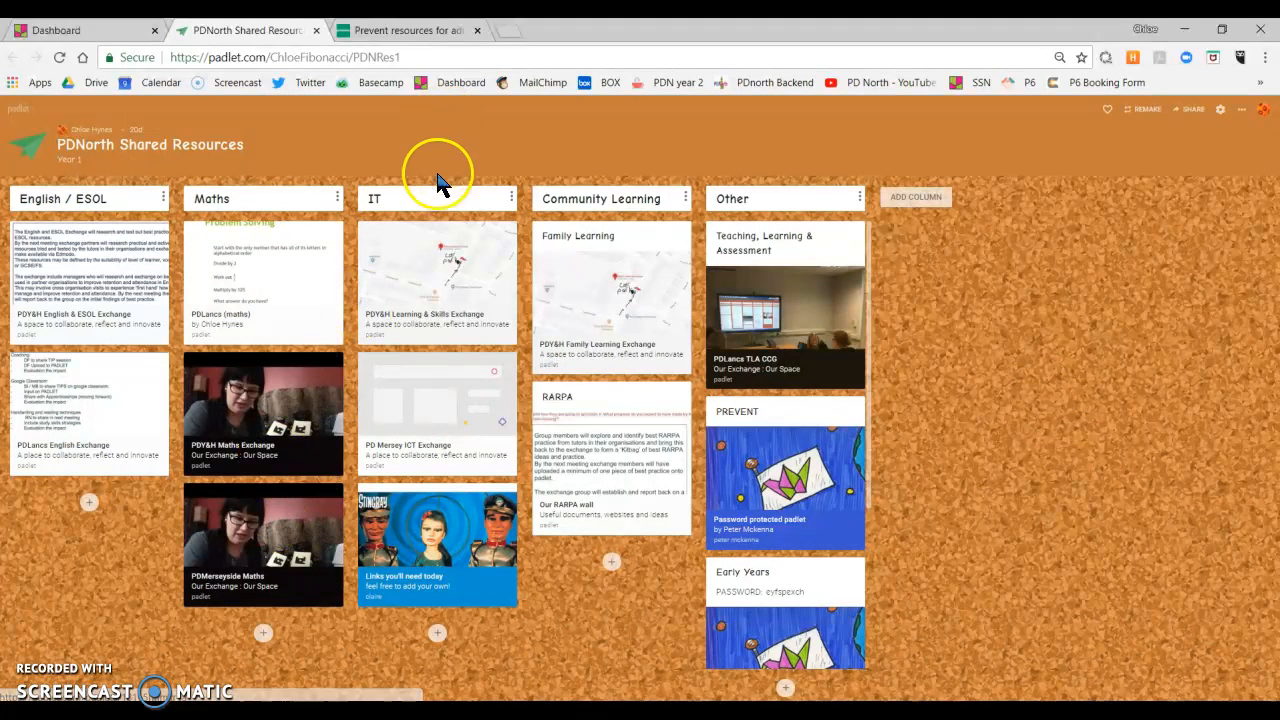
mouse_move(458, 482)
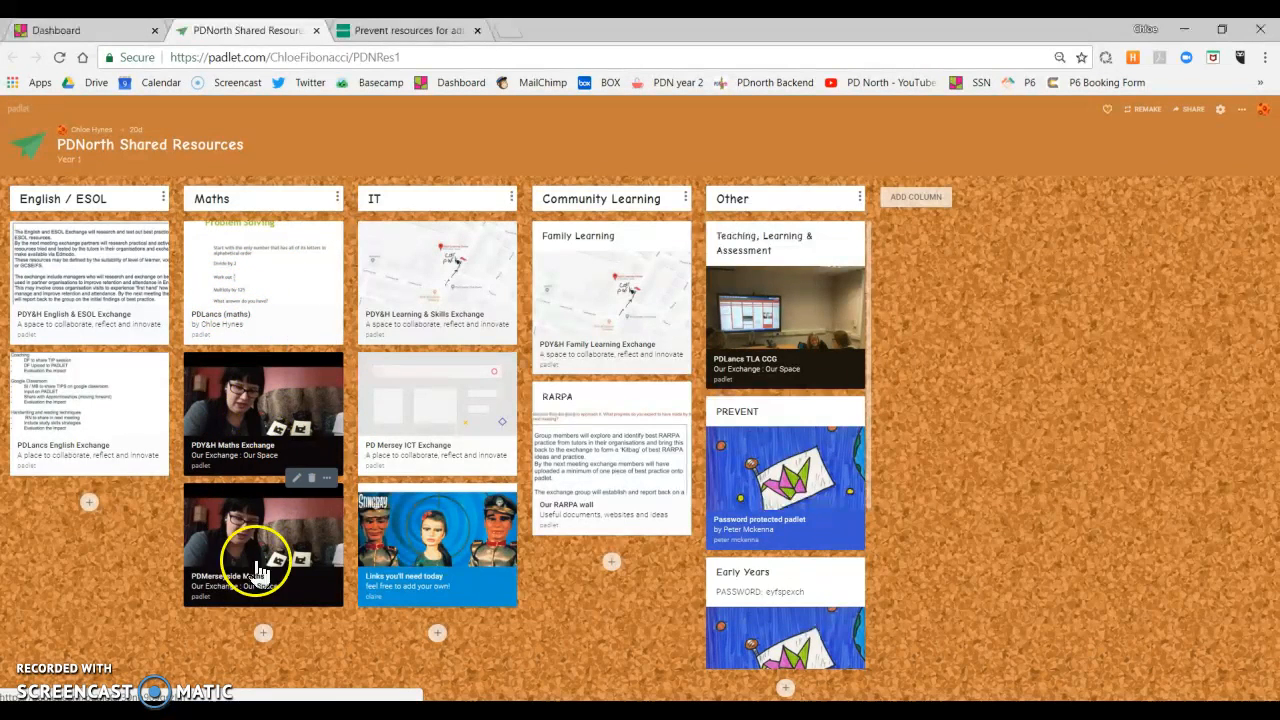
left_click(248, 270)
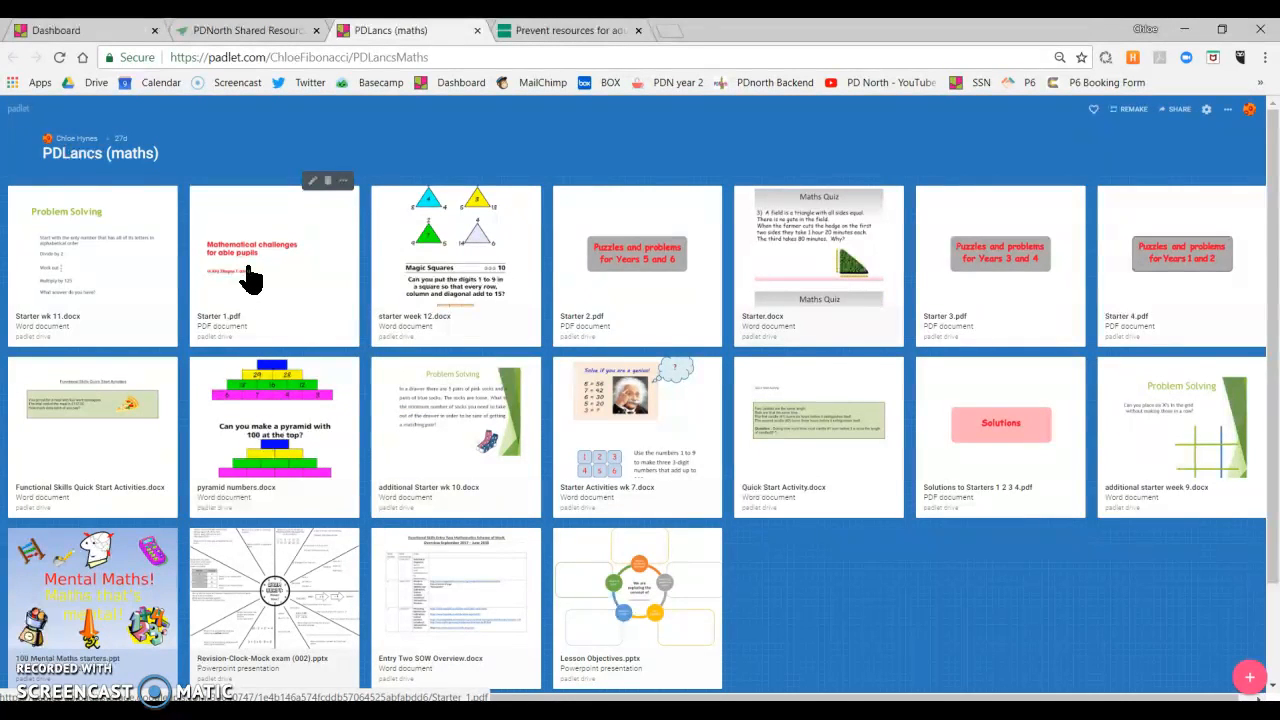
left_click(92, 281)
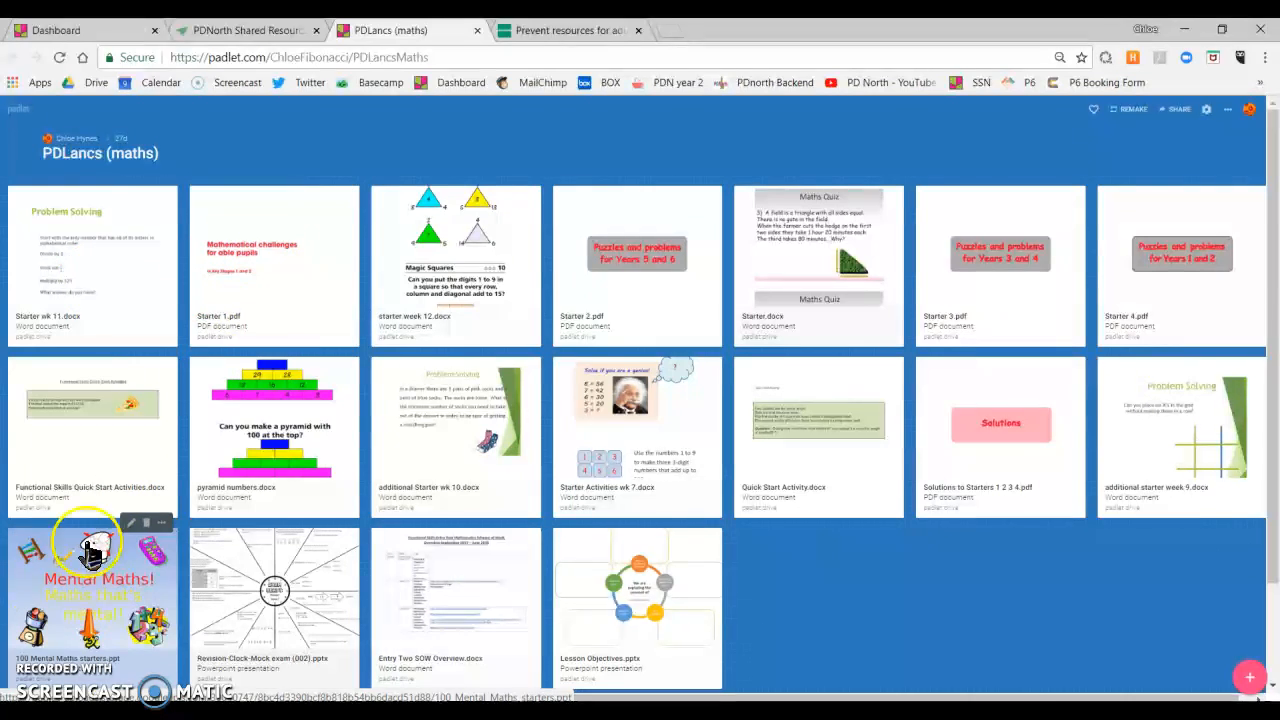
- Preview the Lesson Objectives.pptx post on the PDLancs (maths) board and download the file
left_click(641, 593)
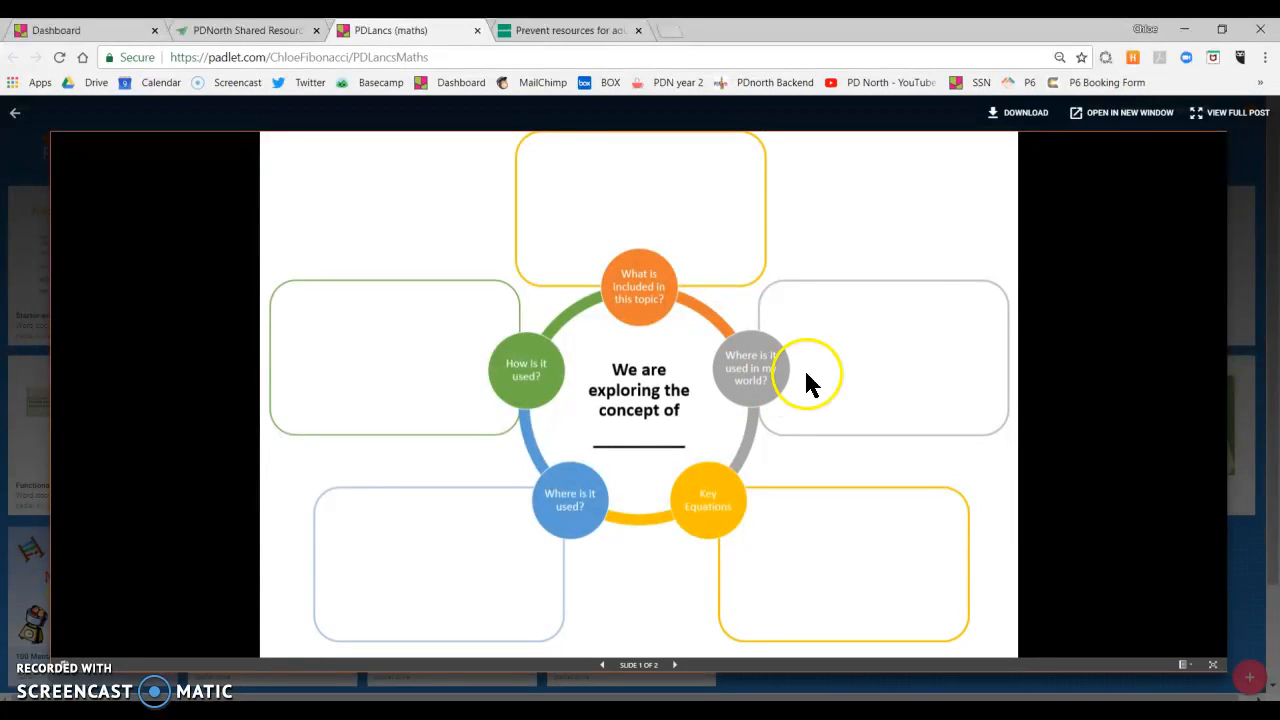
left_click(1026, 118)
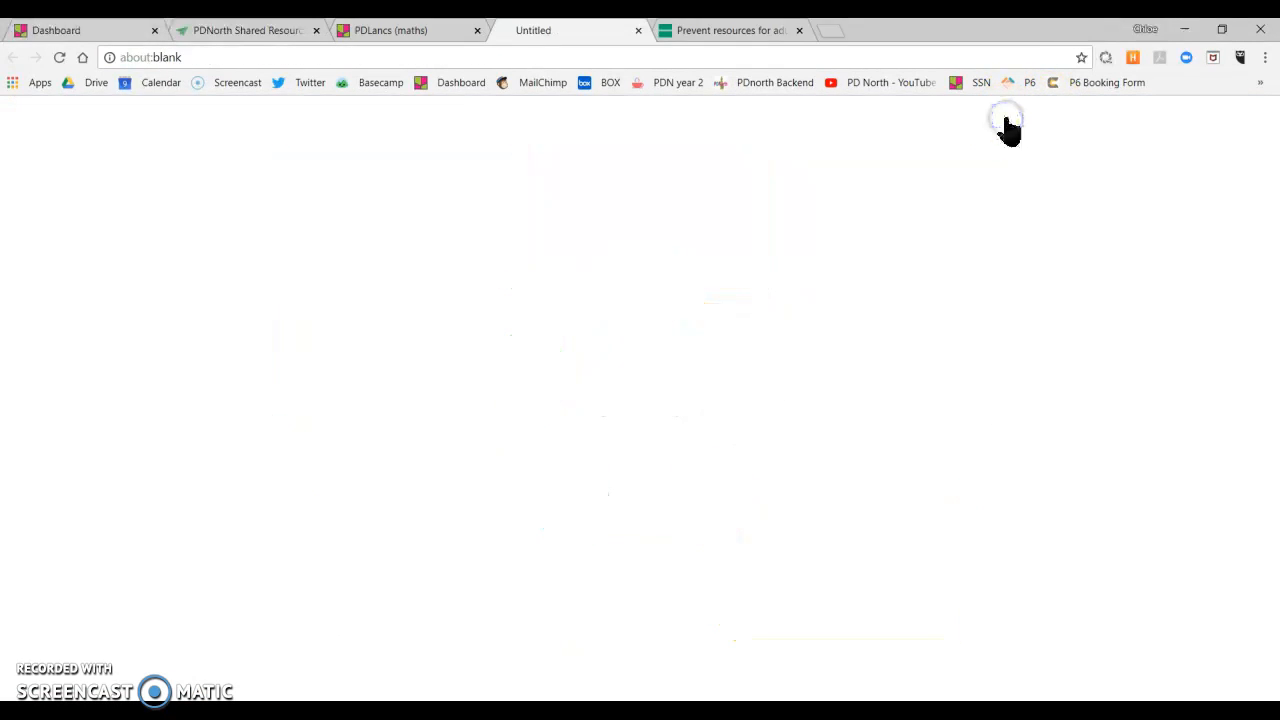
left_click(995, 125)
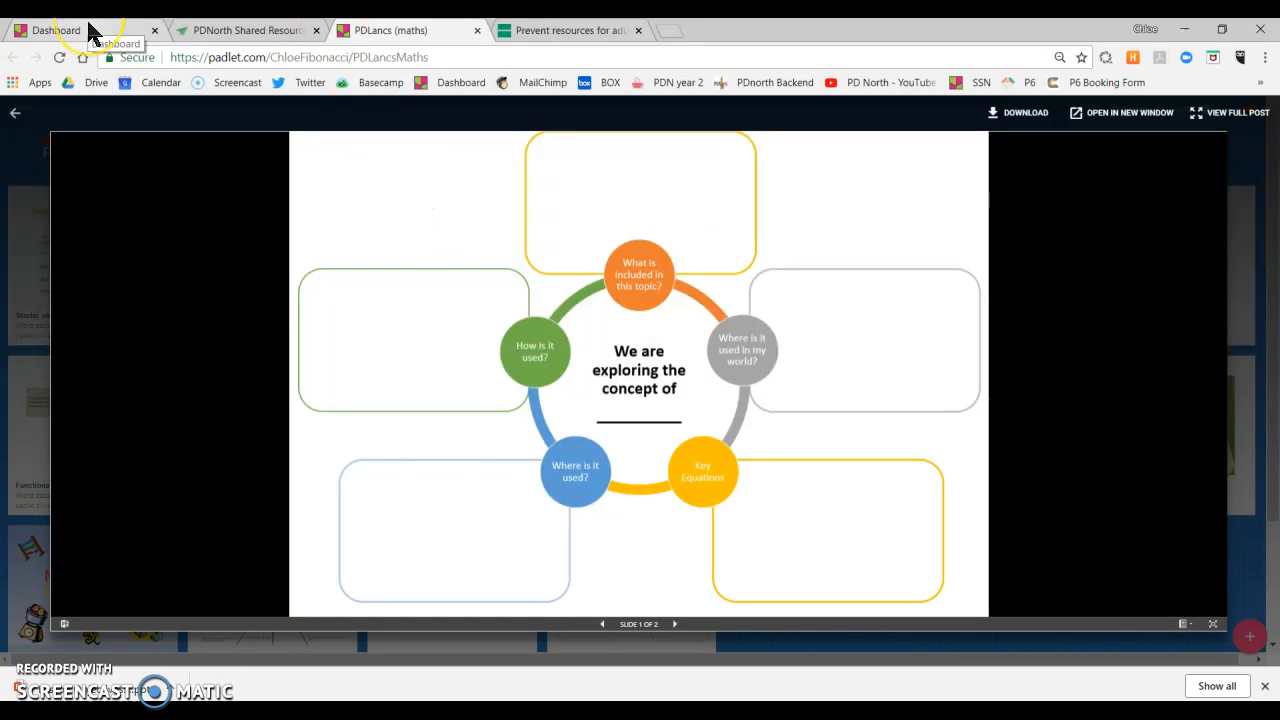
- Load the PD (area) subject Exchange Padlet from its copied web address in place of the dashboard, and dismiss the downloads bar
left_click(88, 30)
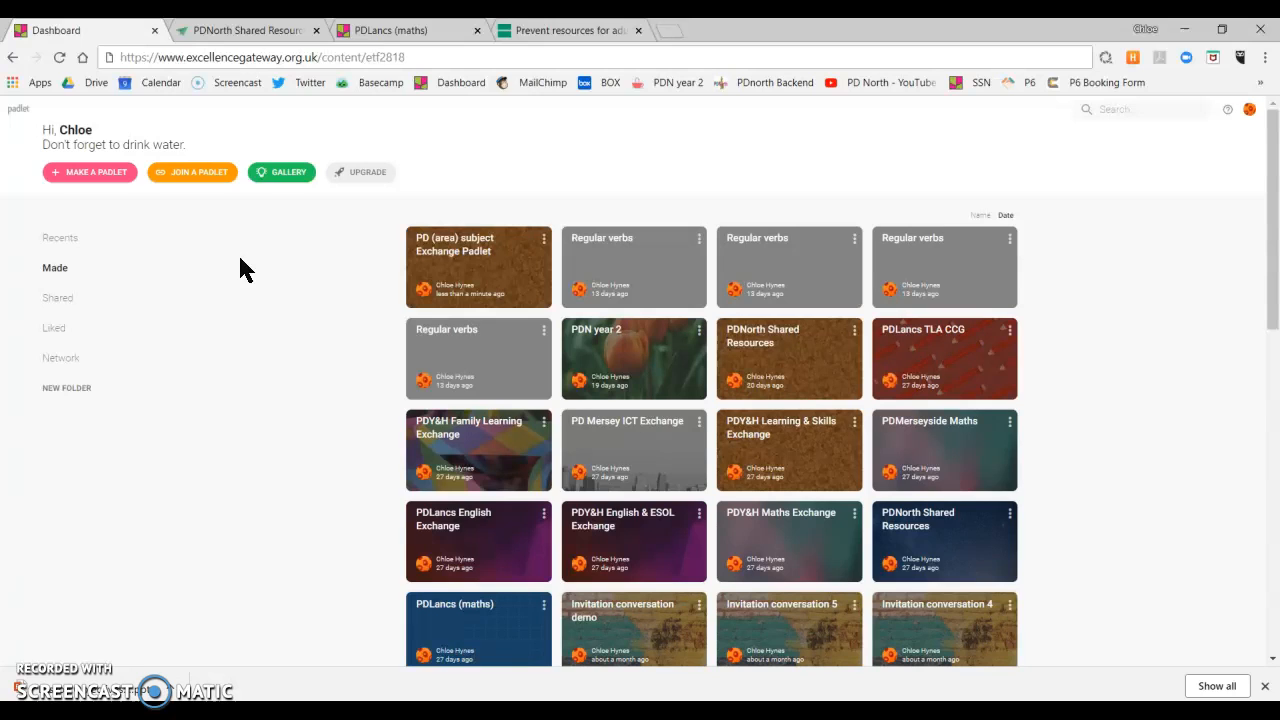
left_click(210, 57)
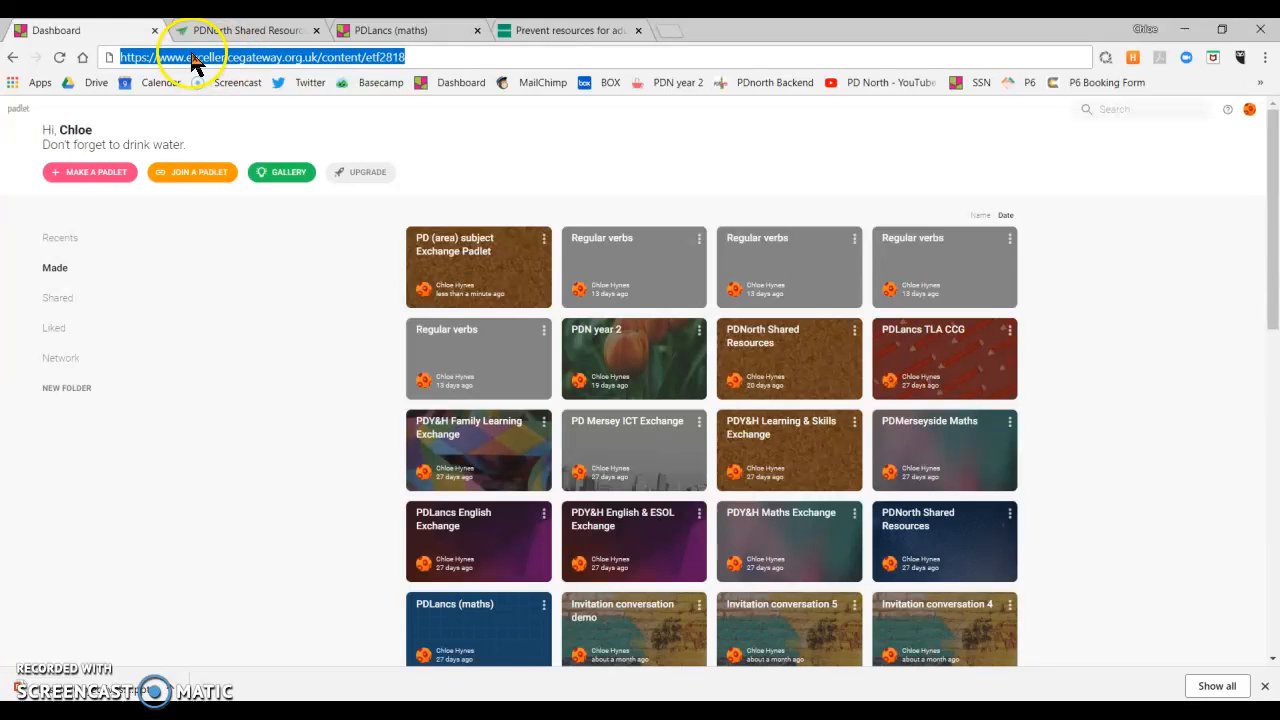
right_click(195, 62)
left_click(247, 145)
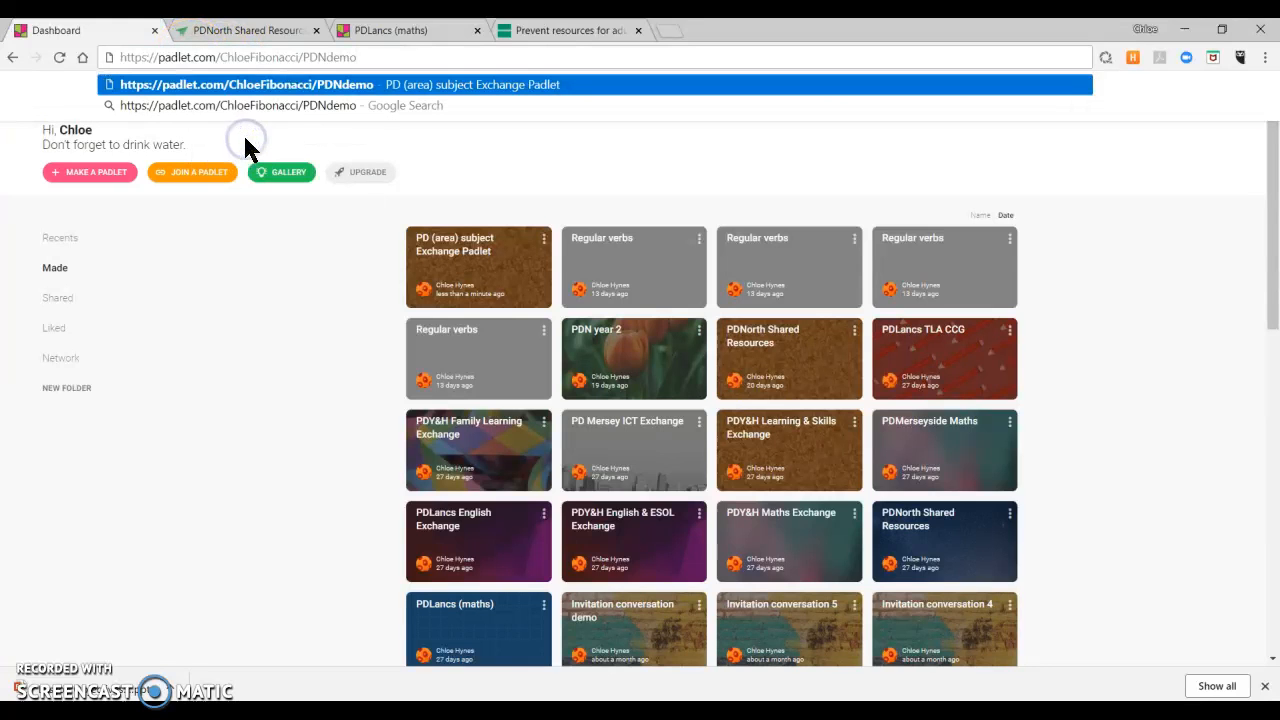
key("Return")
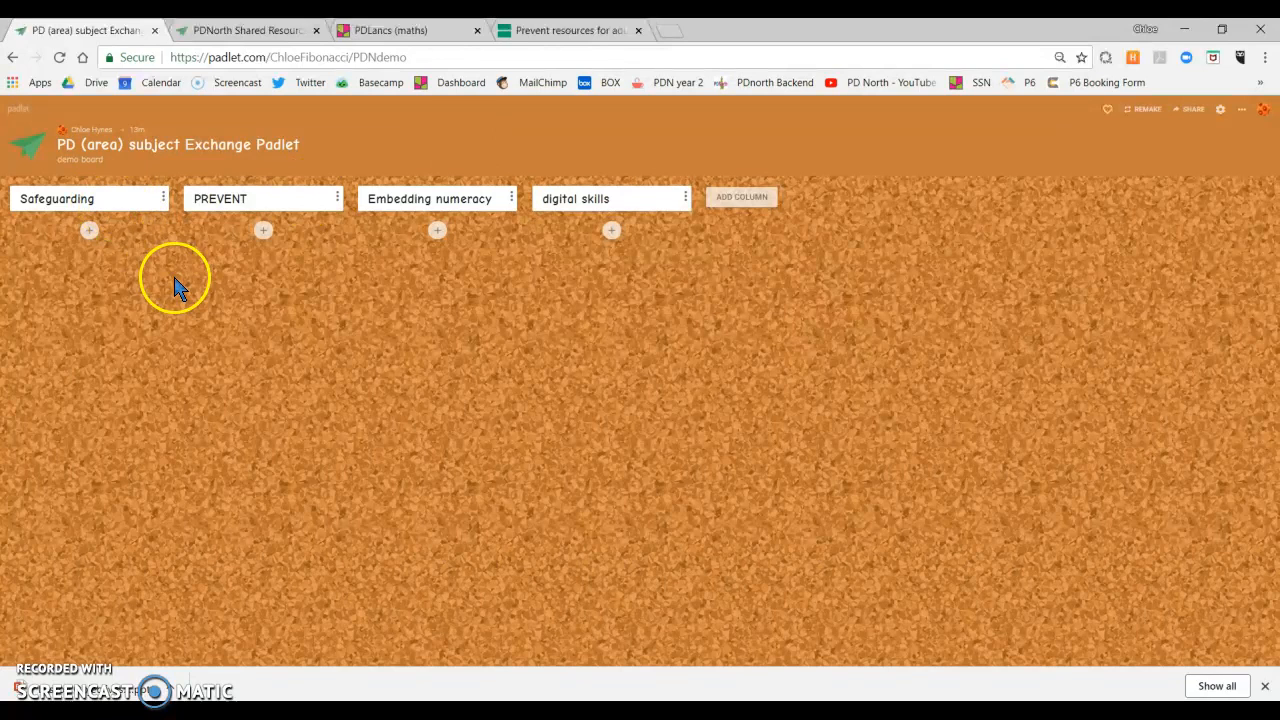
left_click(1268, 687)
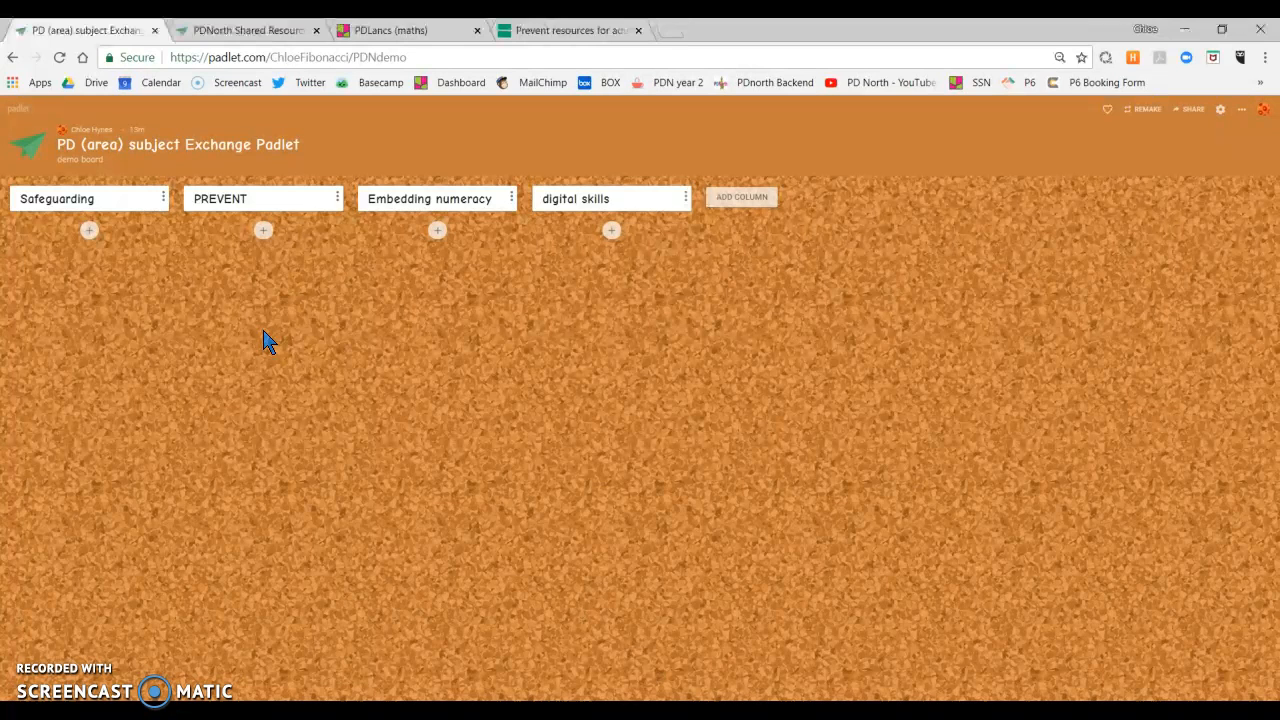
- Add a post to the PREVENT column titled "British Values" followed by the contributor's first name in brackets
left_click(262, 234)
left_click(226, 237)
left_click(210, 242)
left_click(251, 263)
left_click(220, 240)
left_click(220, 240)
left_click(214, 237)
left_click(226, 237)
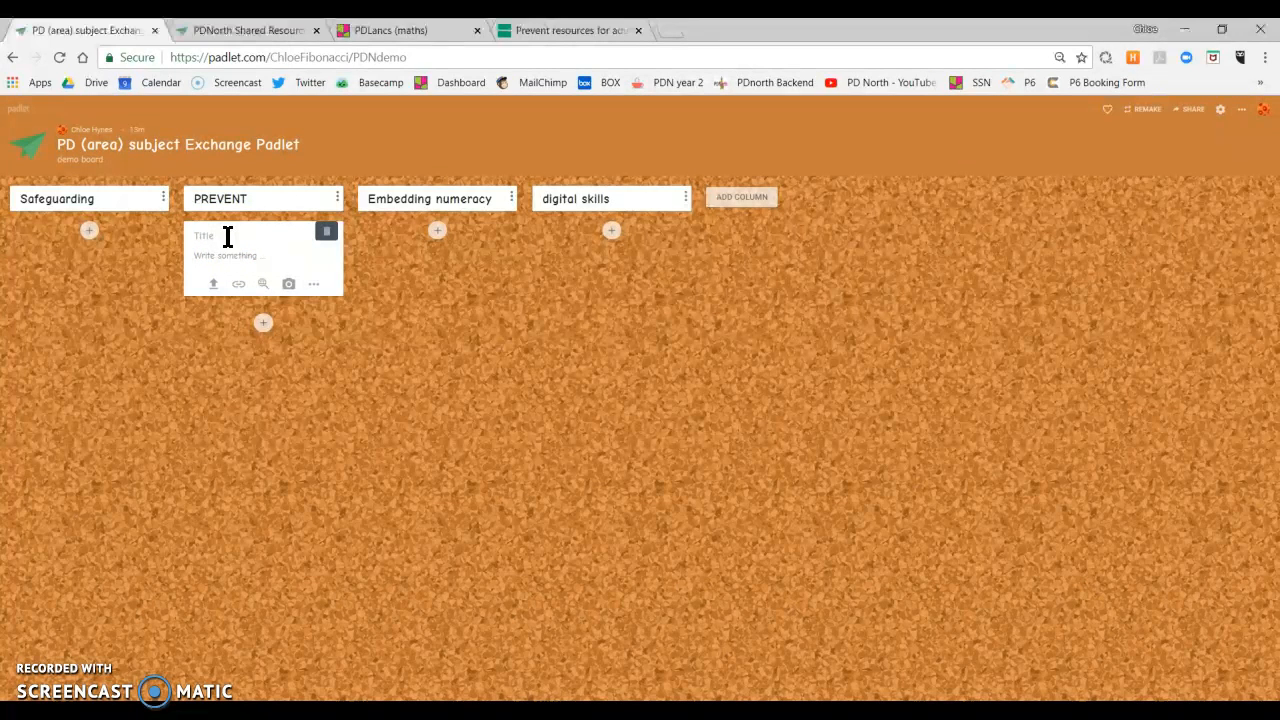
type("British Values (Chloe)")
- Write the post's description as "ETF resources. I recommend Unit 5 - staying safe online!"
left_click(208, 256)
left_click(220, 262)
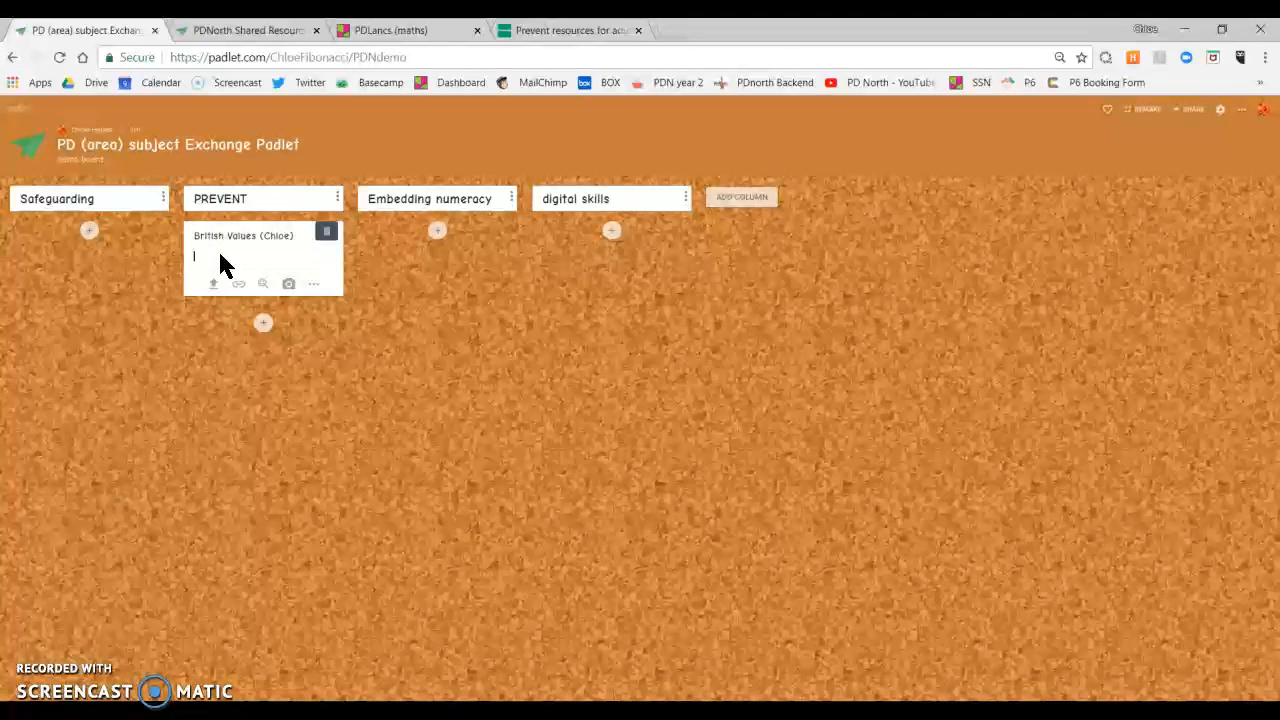
type("ETF resources. ")
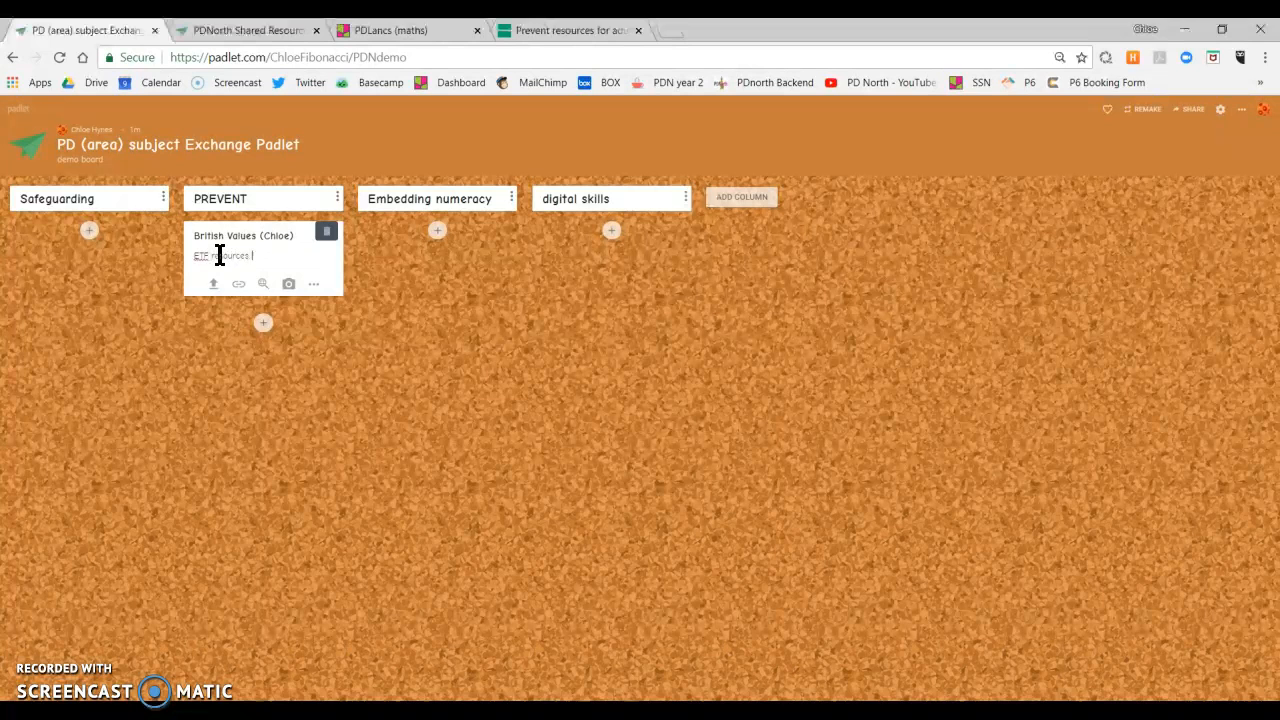
type("I recommend Unit 5 - staying safe online")
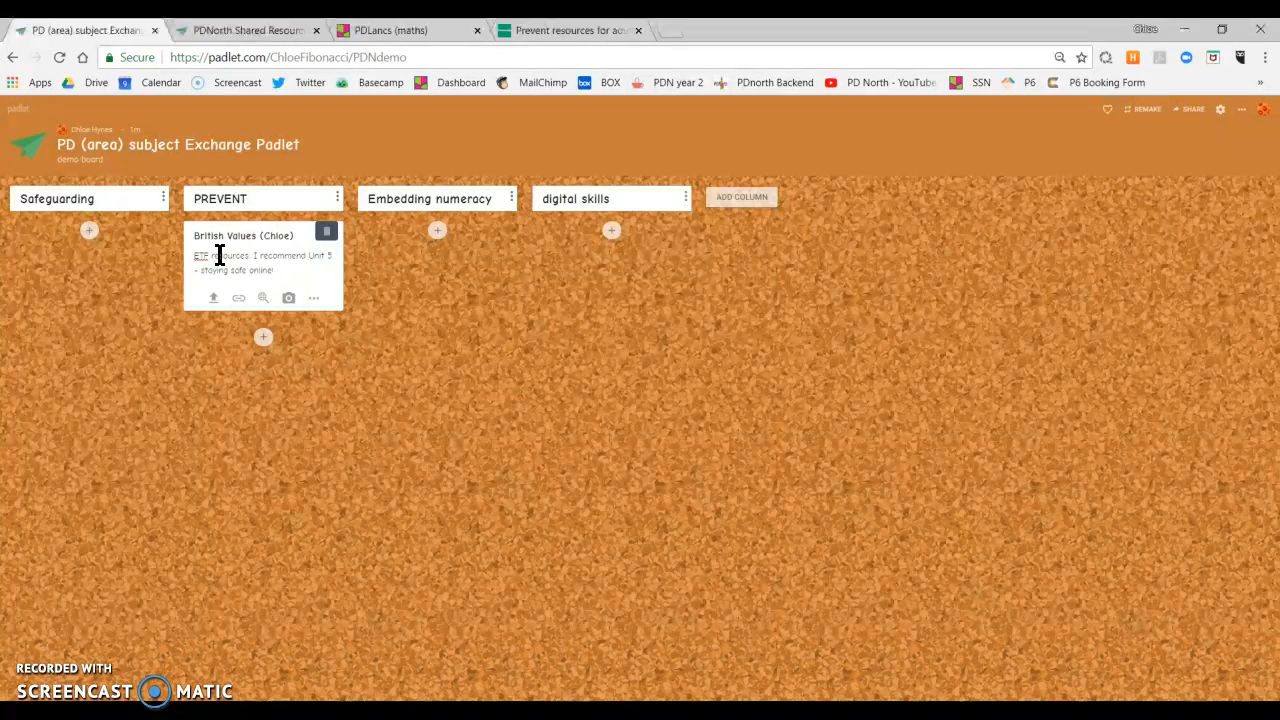
left_click(286, 271)
- Upload the Prevent_resources Word document from the desktop as the British Values post's attachment, and restore the full-size browser window
left_click(314, 300)
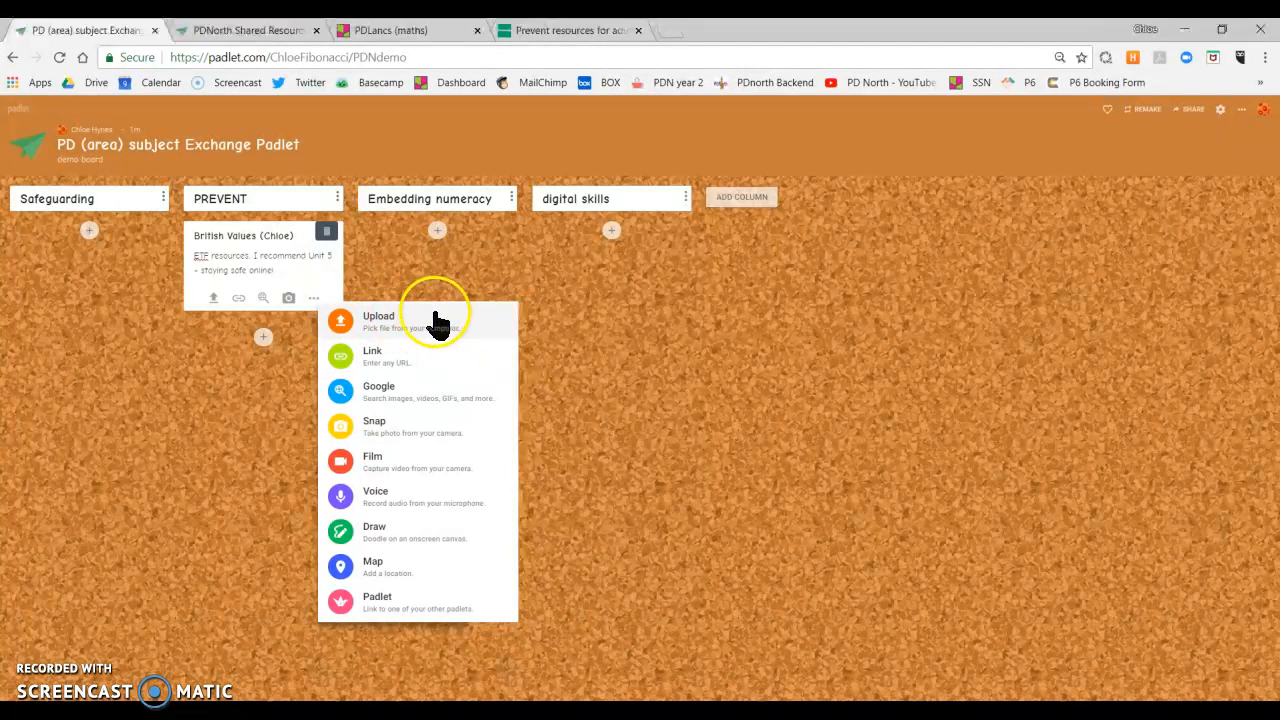
left_click(483, 329)
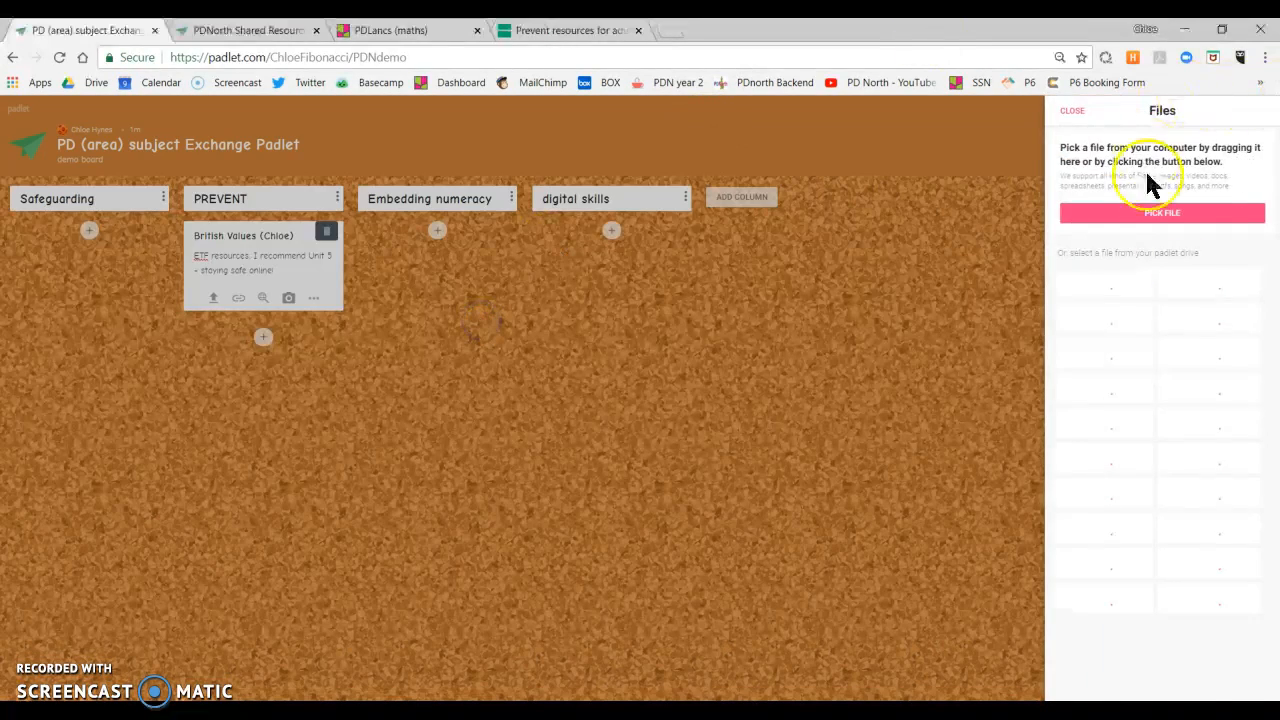
left_click(1168, 235)
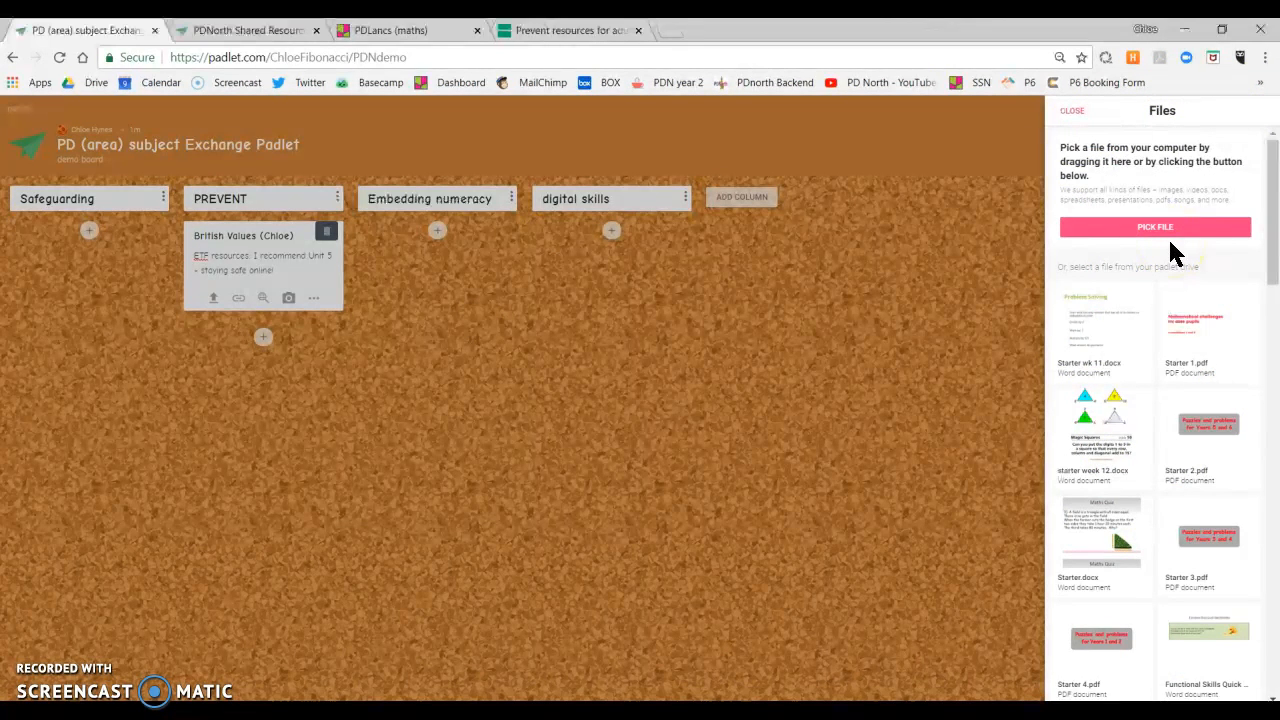
left_click(1186, 174)
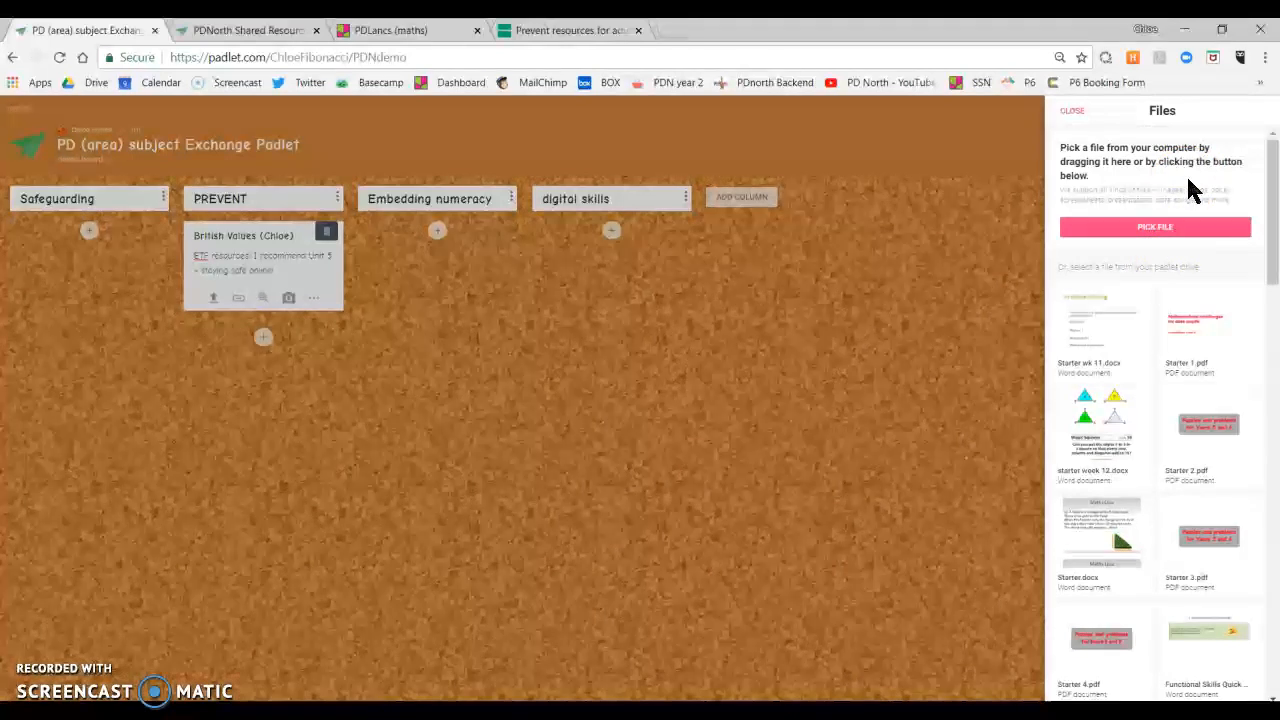
left_click(1172, 186)
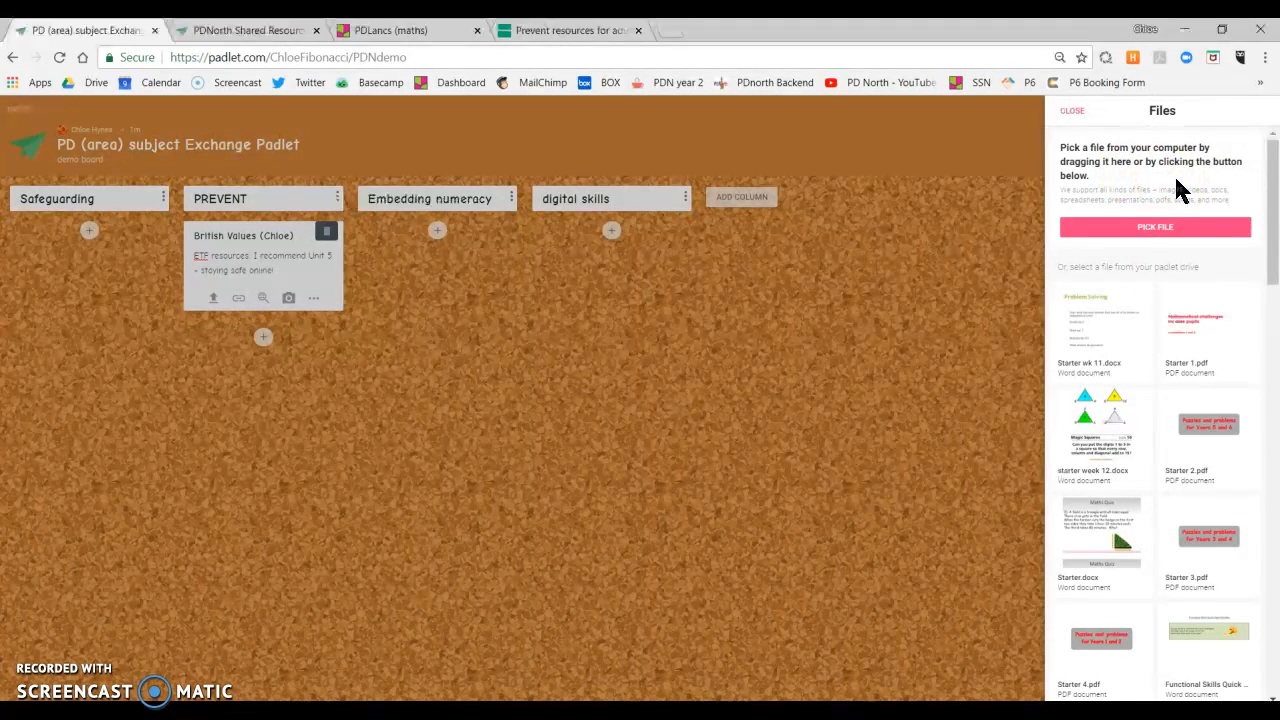
left_click(1221, 29)
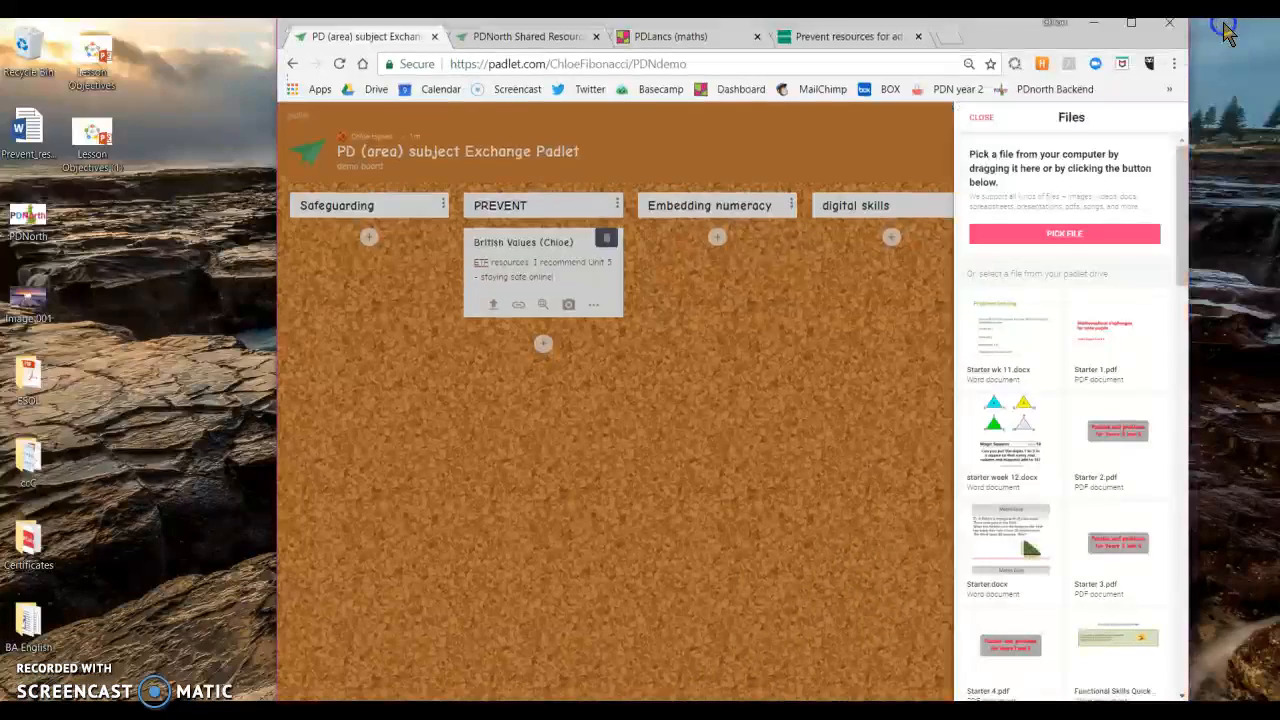
left_click(22, 148)
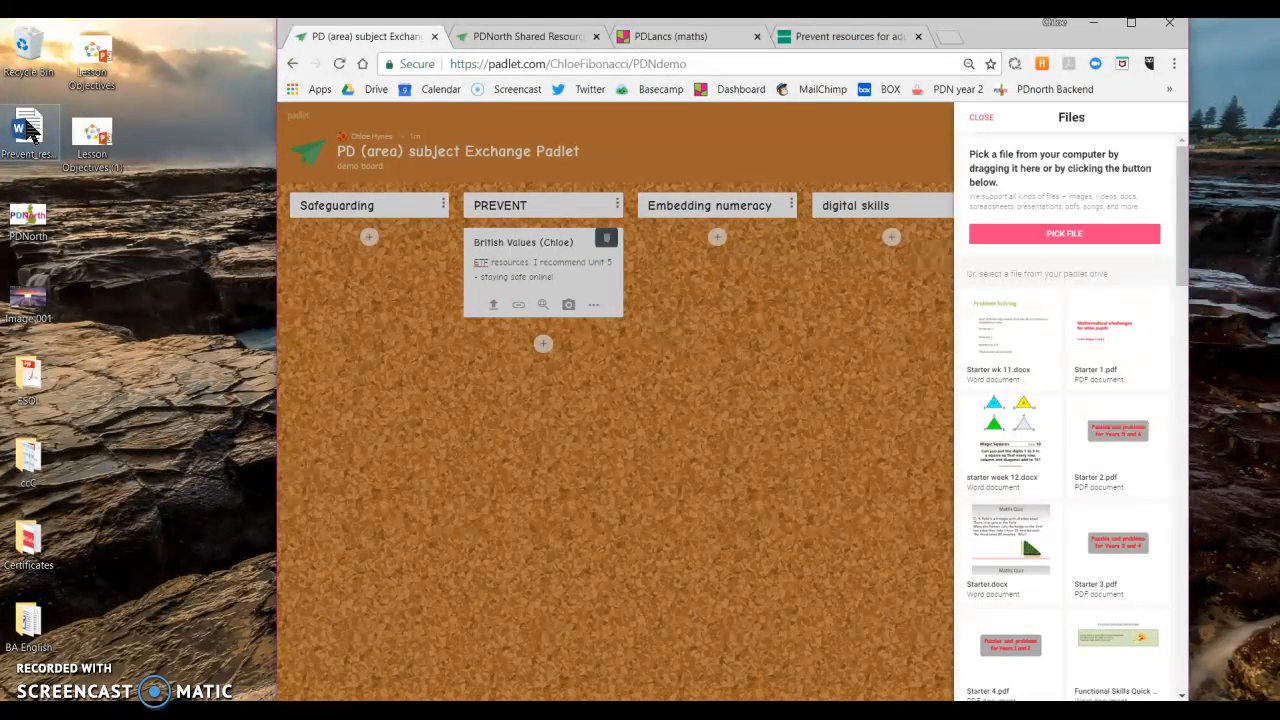
left_click(28, 128)
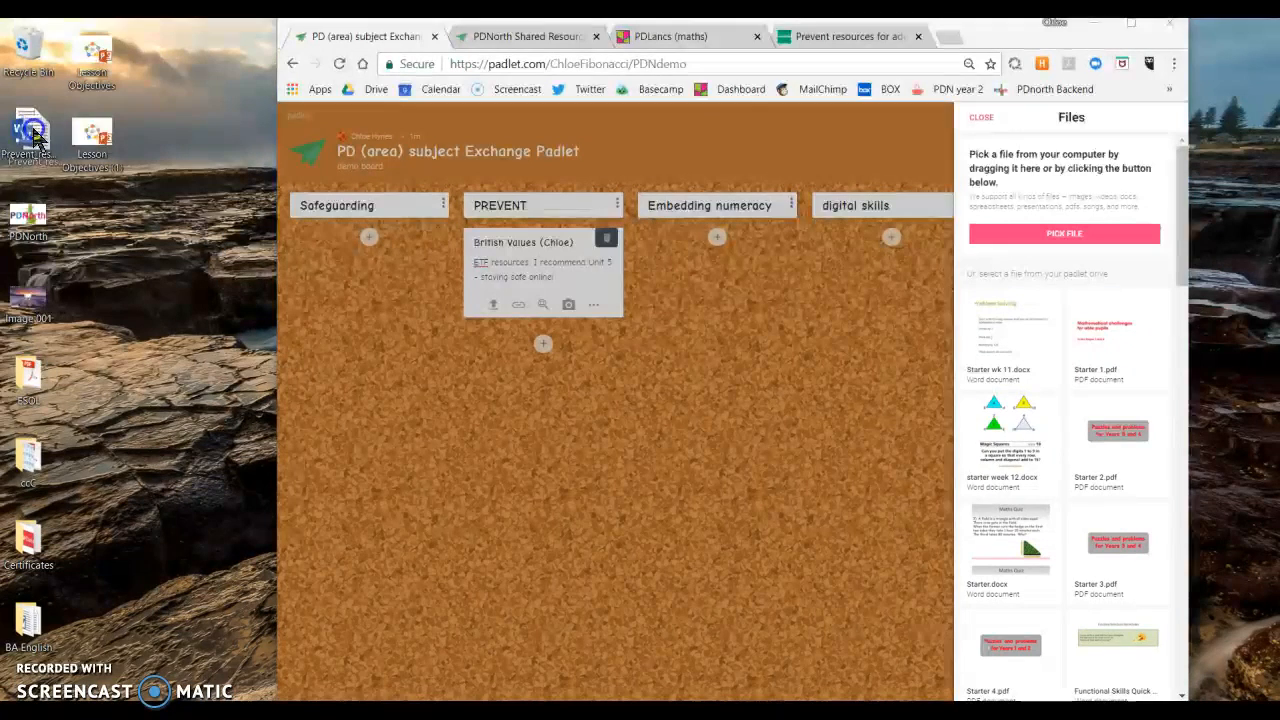
left_click_drag(28, 128, 1068, 180)
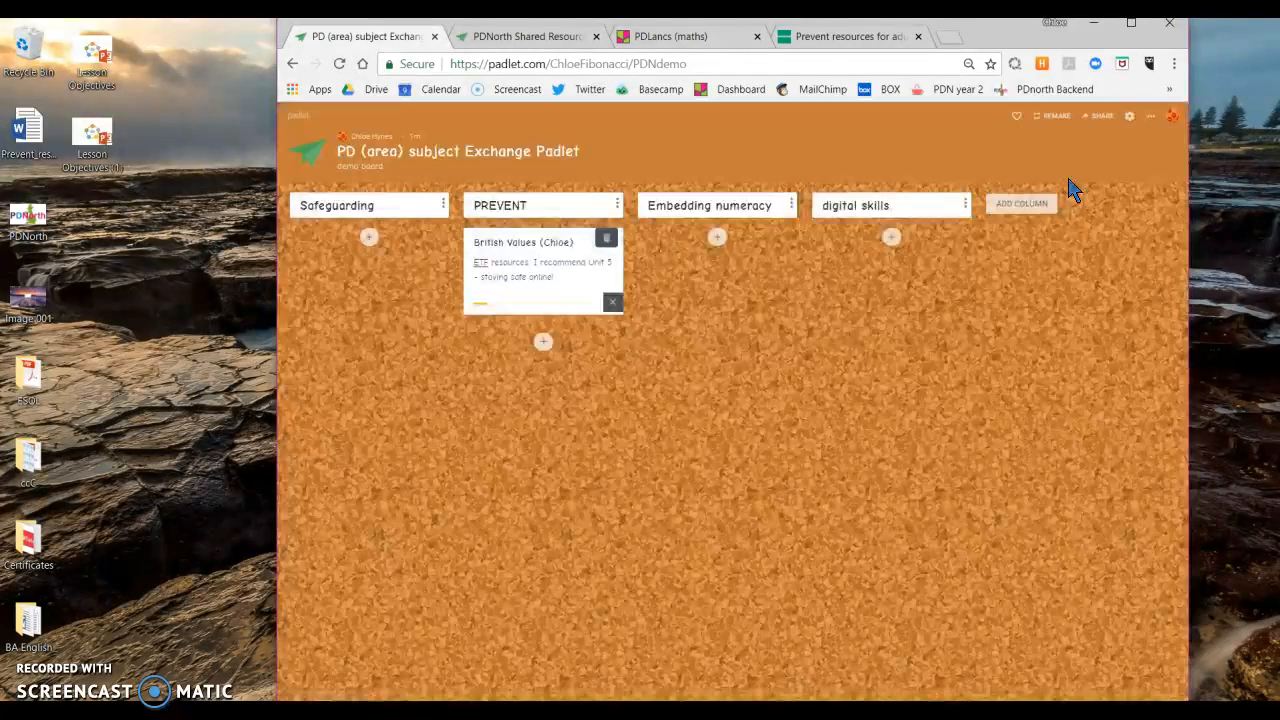
left_click(995, 218)
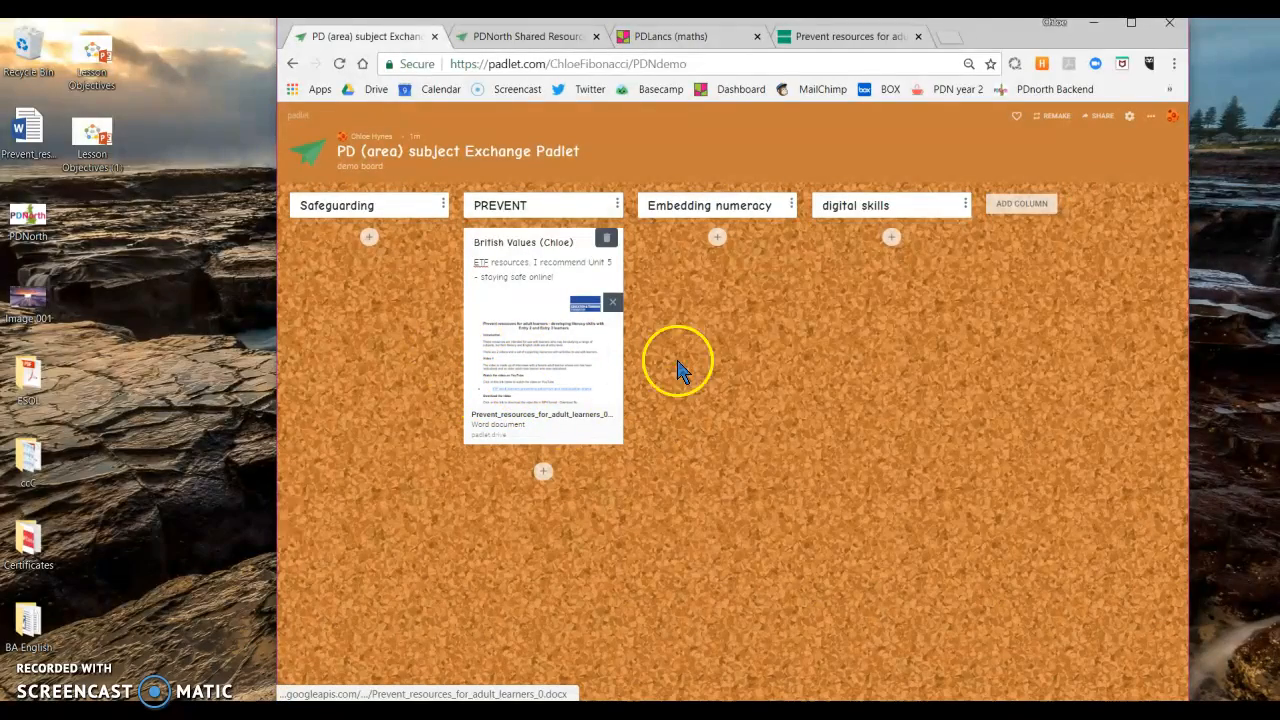
left_click(1131, 22)
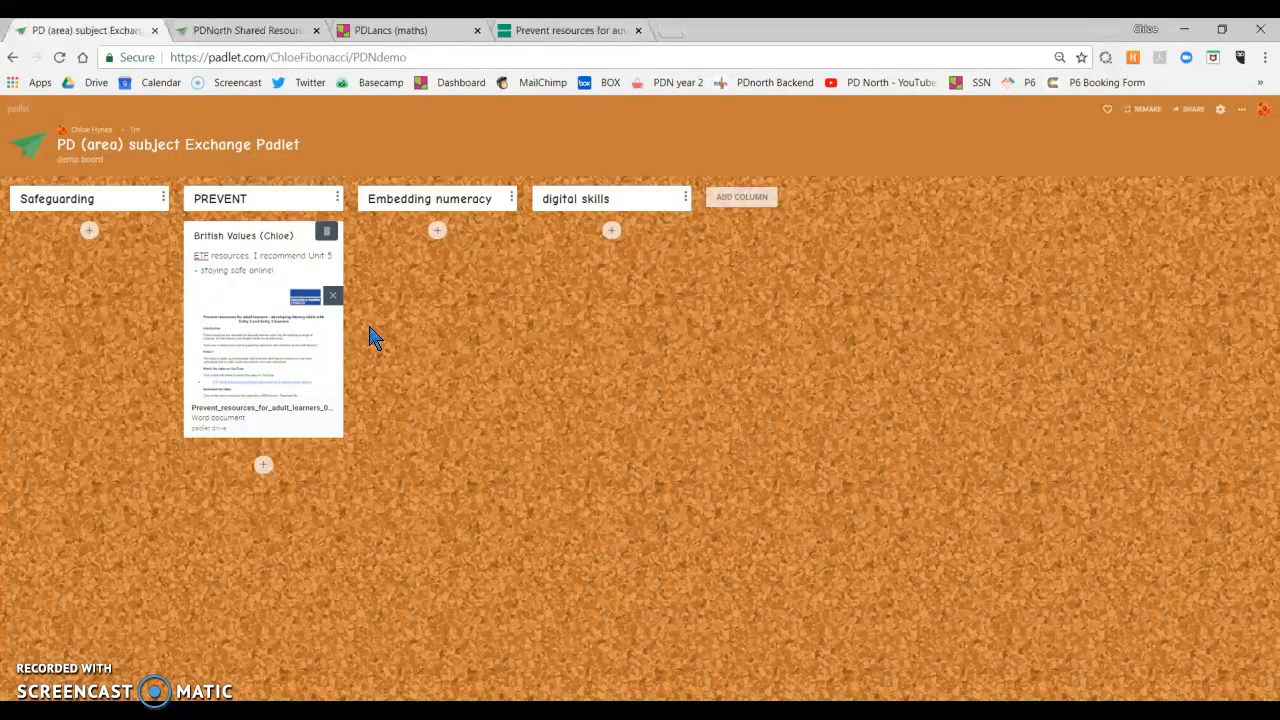
- Remove the Word document attachment from the British Values post
left_click(297, 335)
left_click(334, 299)
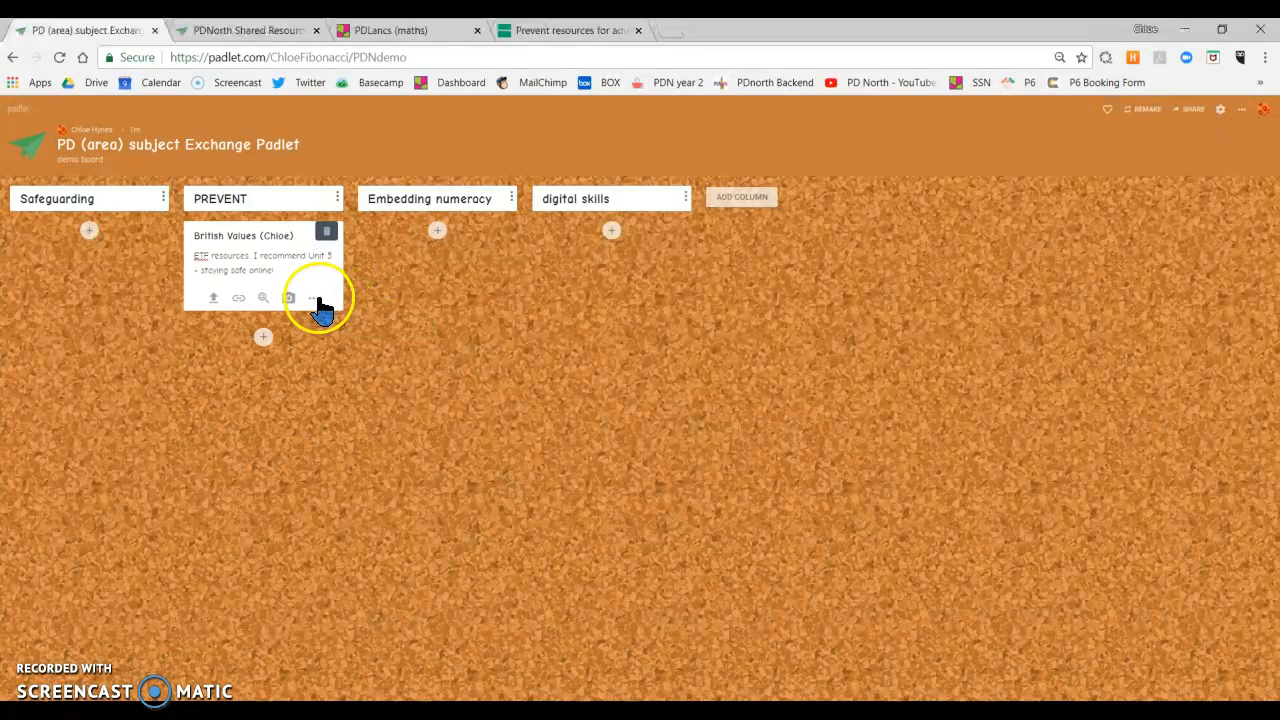
- Choose a link as the post's attachment and copy the web address of the Excellence Gateway Prevent resources page
left_click(314, 299)
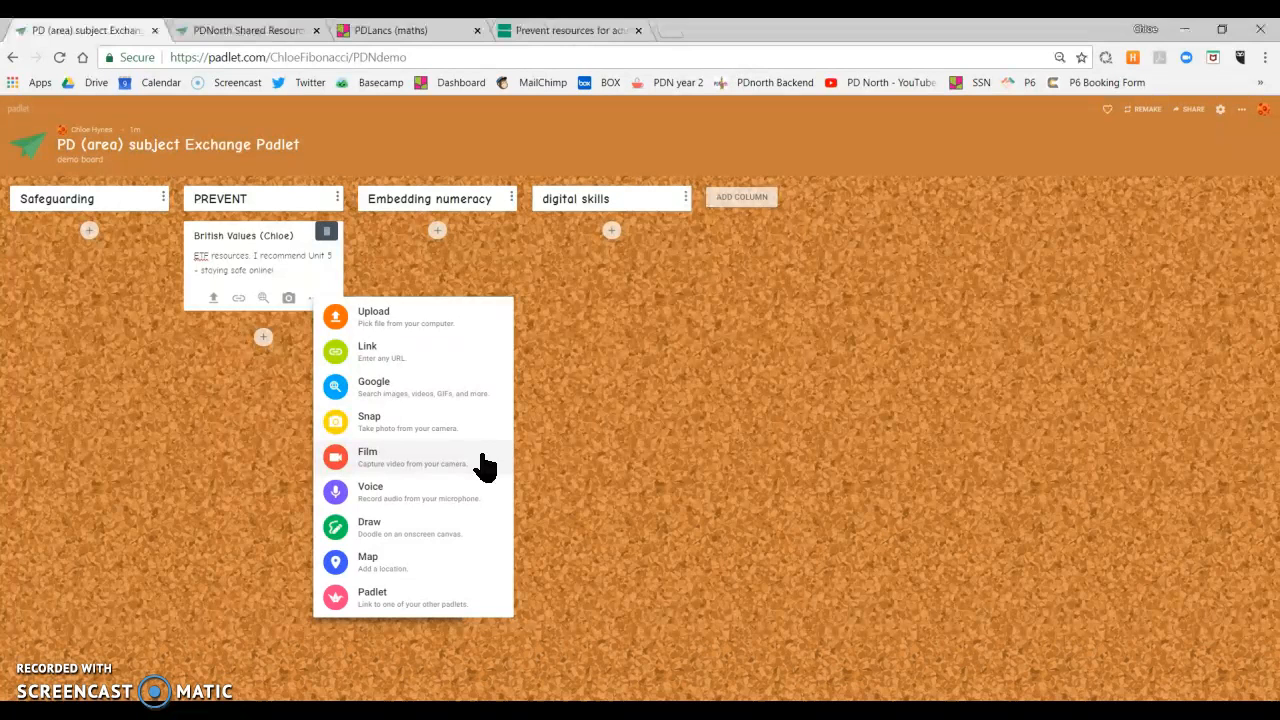
left_click(425, 500)
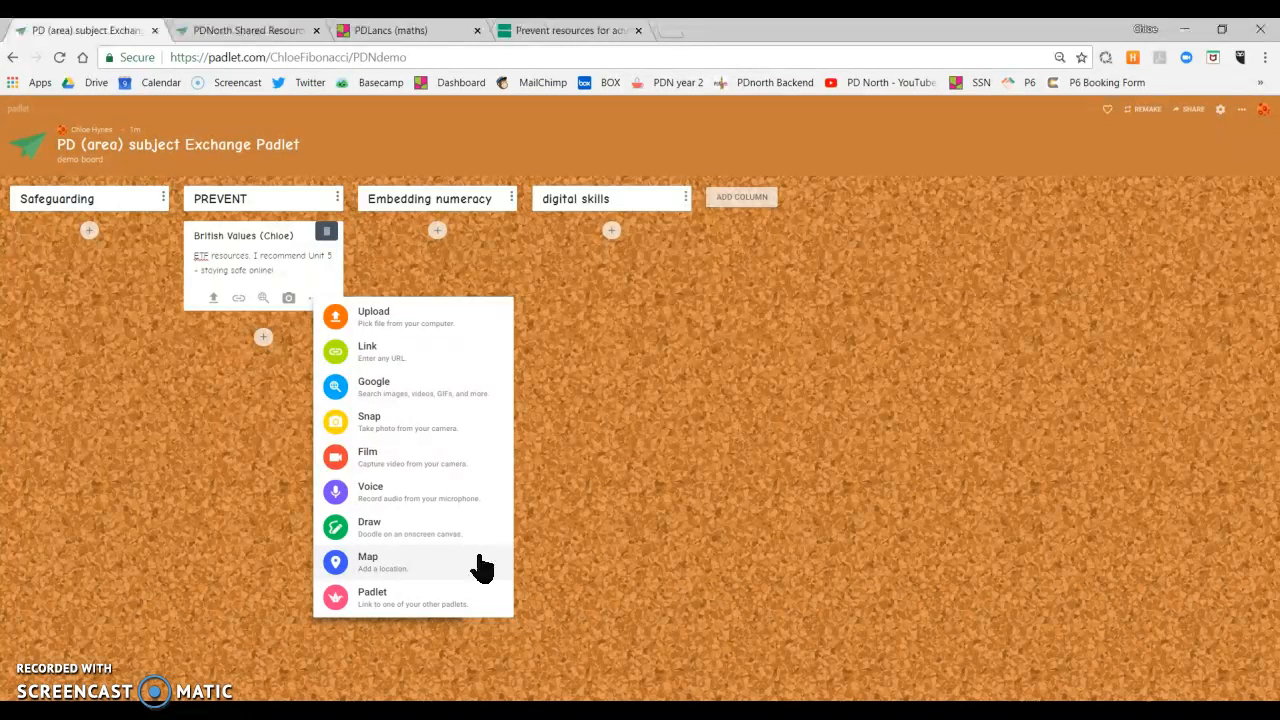
left_click_drag(466, 591, 480, 605)
left_click(445, 352)
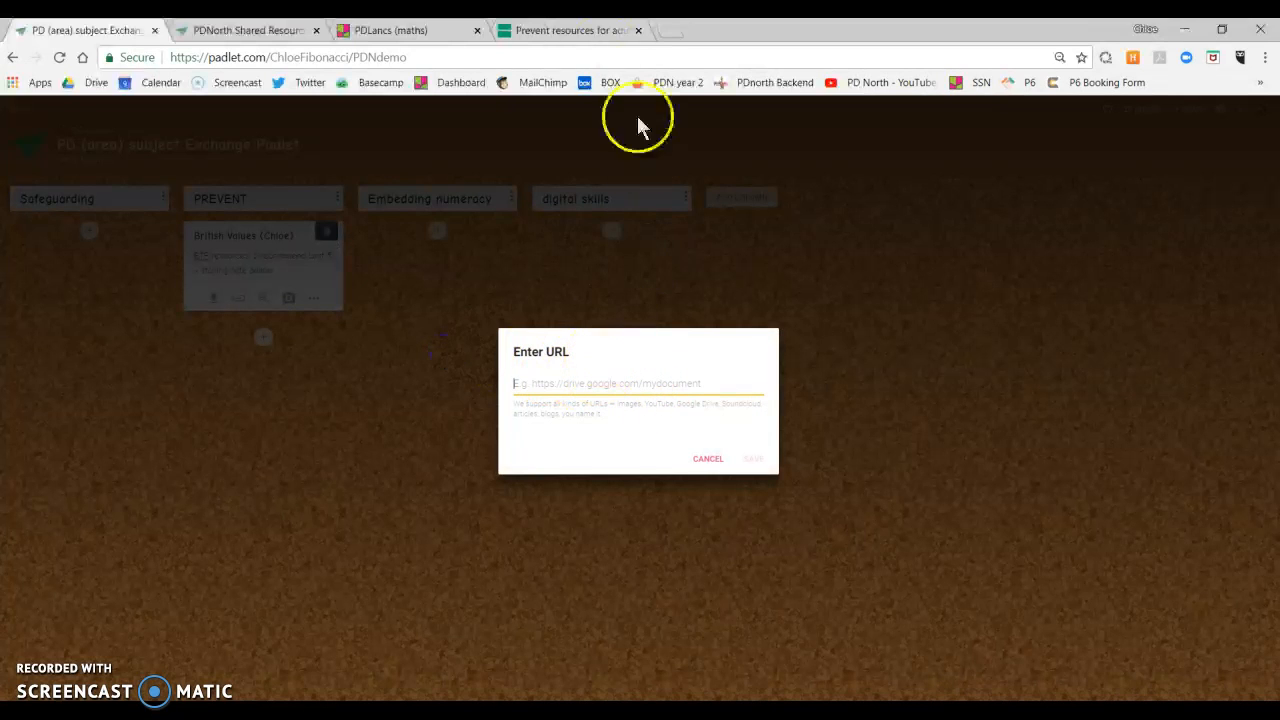
left_click(575, 38)
left_click(358, 57)
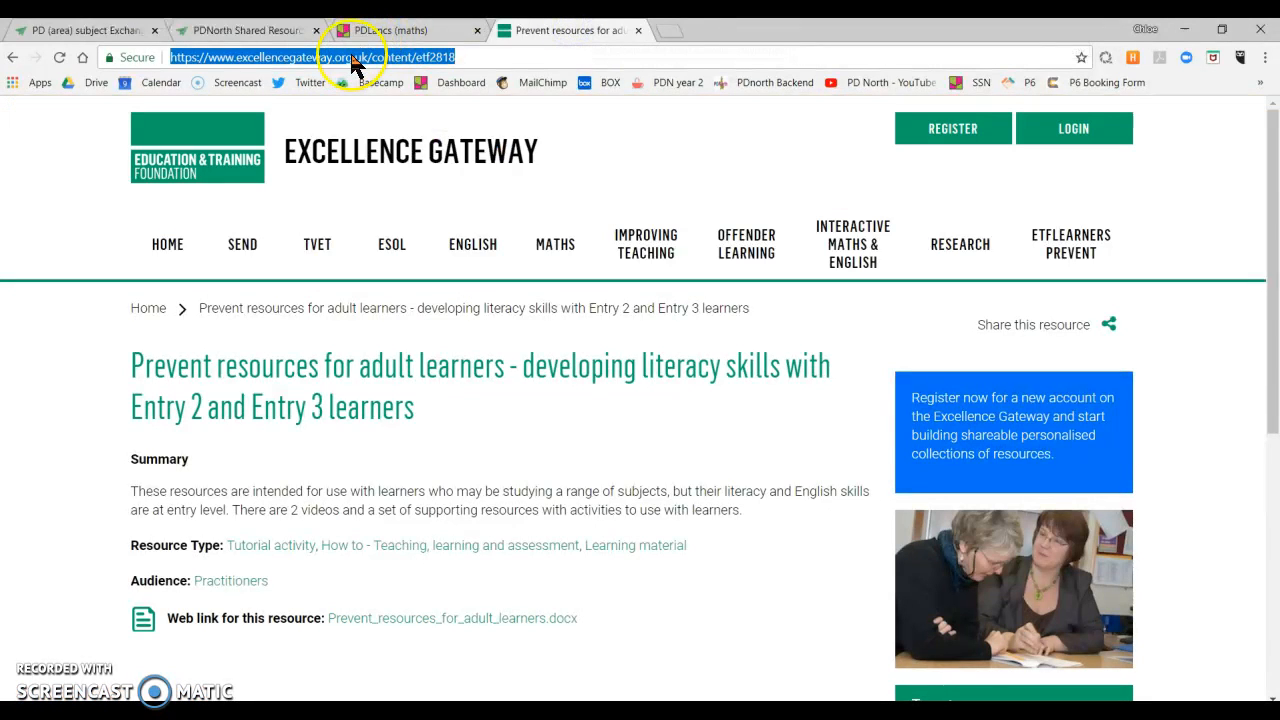
right_click(352, 62)
left_click(417, 118)
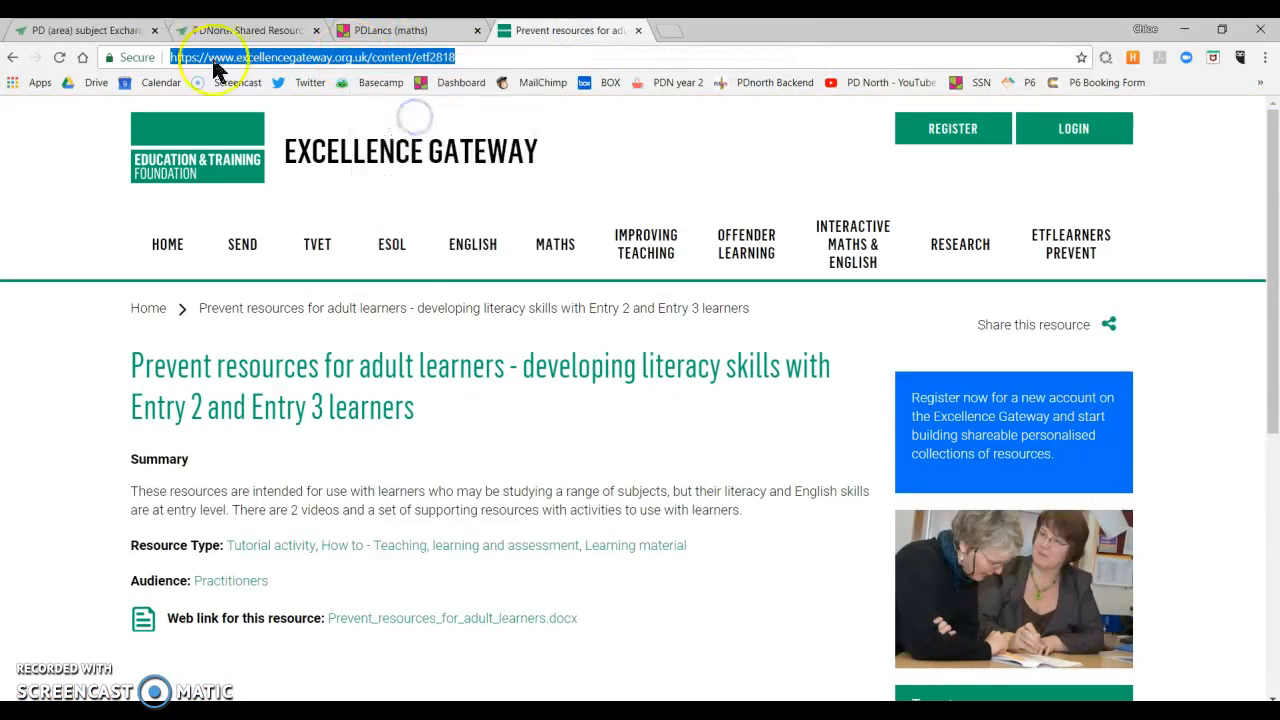
left_click(70, 32)
left_click(548, 384)
right_click(548, 384)
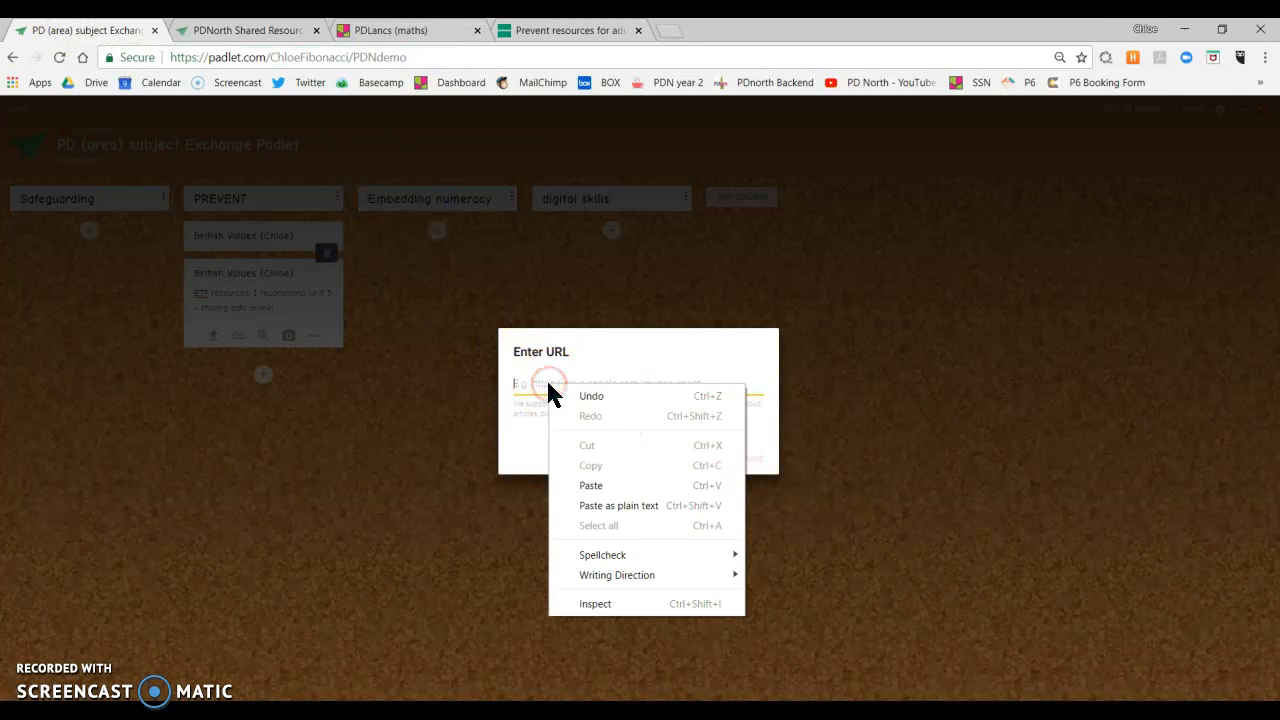
left_click(638, 487)
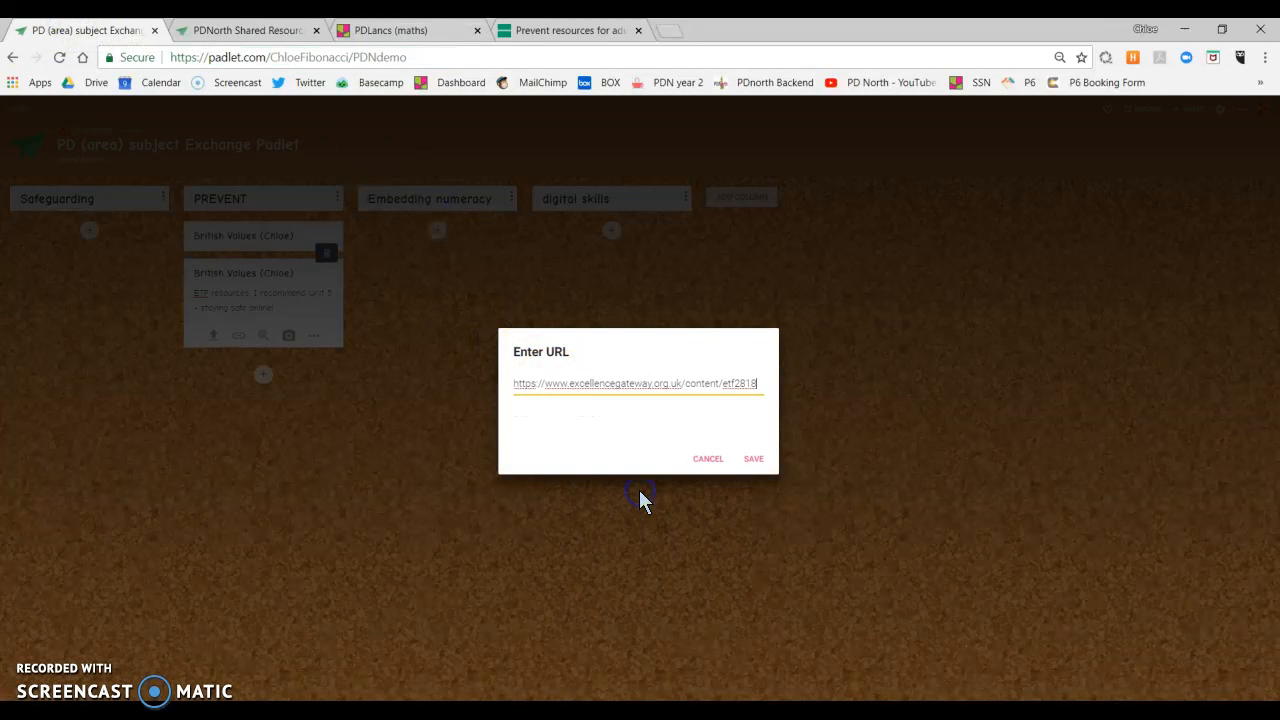
left_click(755, 460)
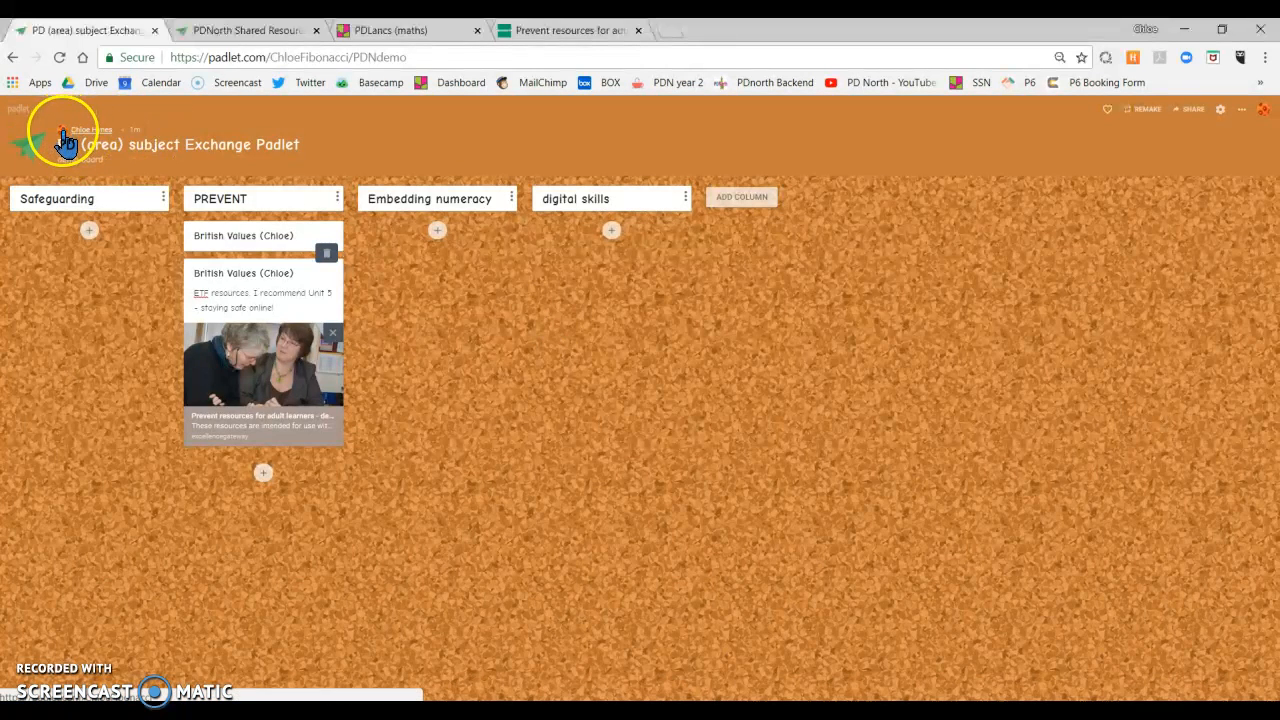
- Finish editing the post and log out of the Padlet account
left_click(1264, 112)
left_click(1225, 424)
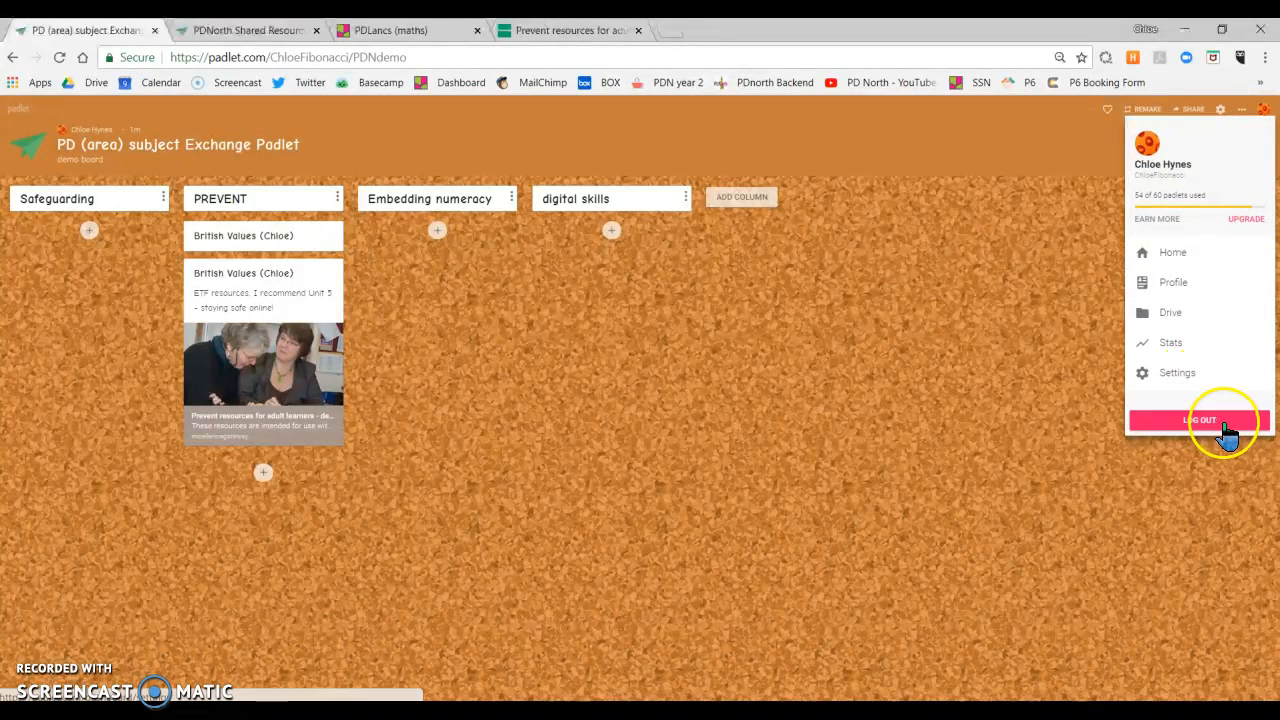
left_click(1195, 515)
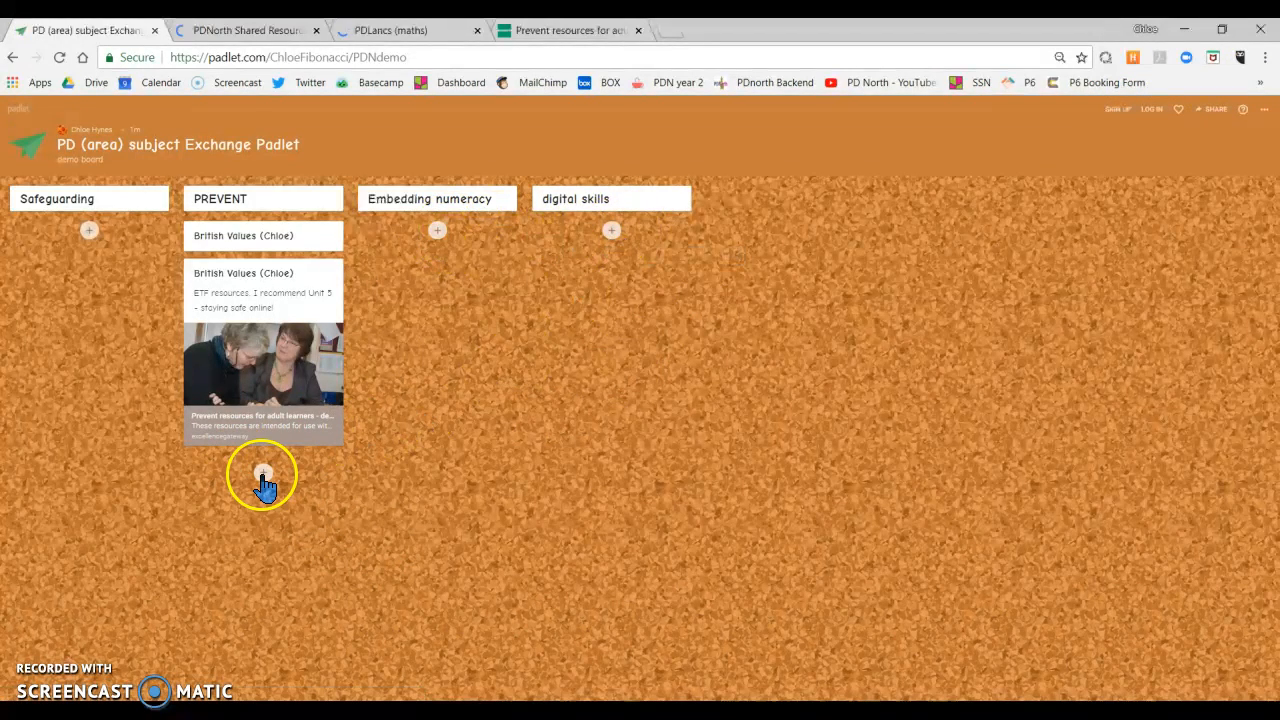
- Start a blank post in the Embedding numeracy column while logged out, and discard it
left_click(437, 232)
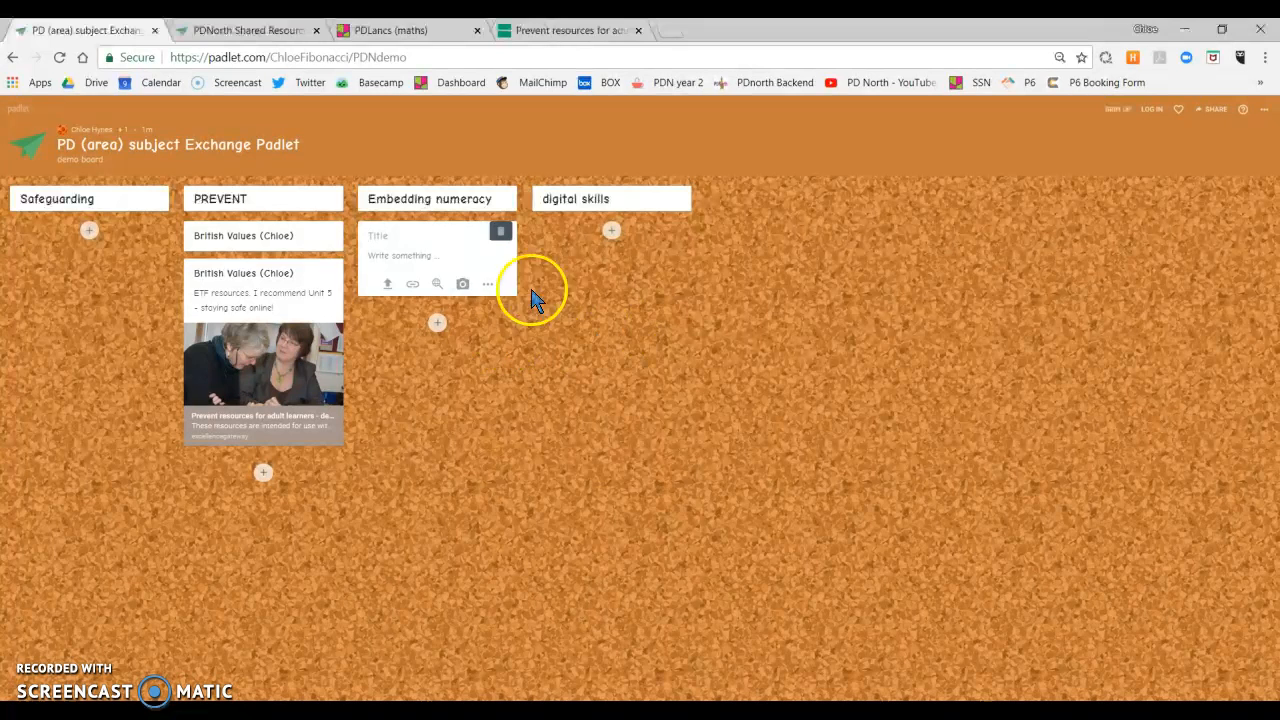
left_click(532, 358)
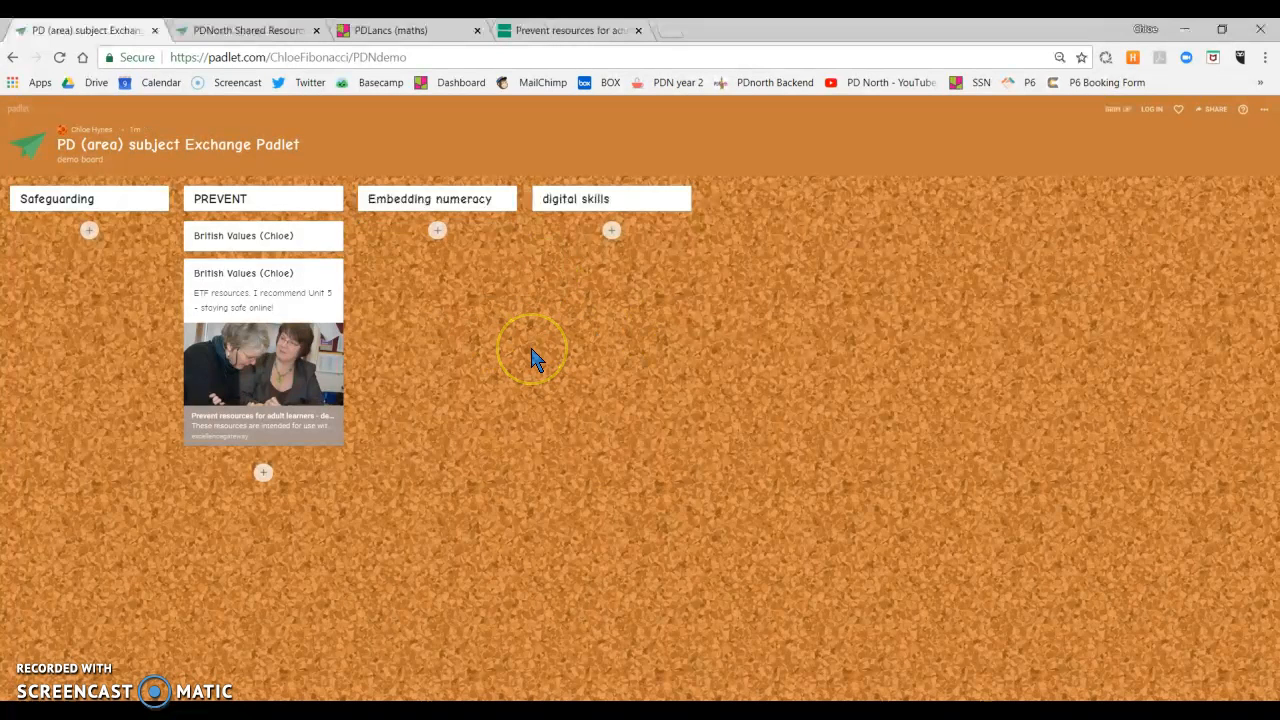